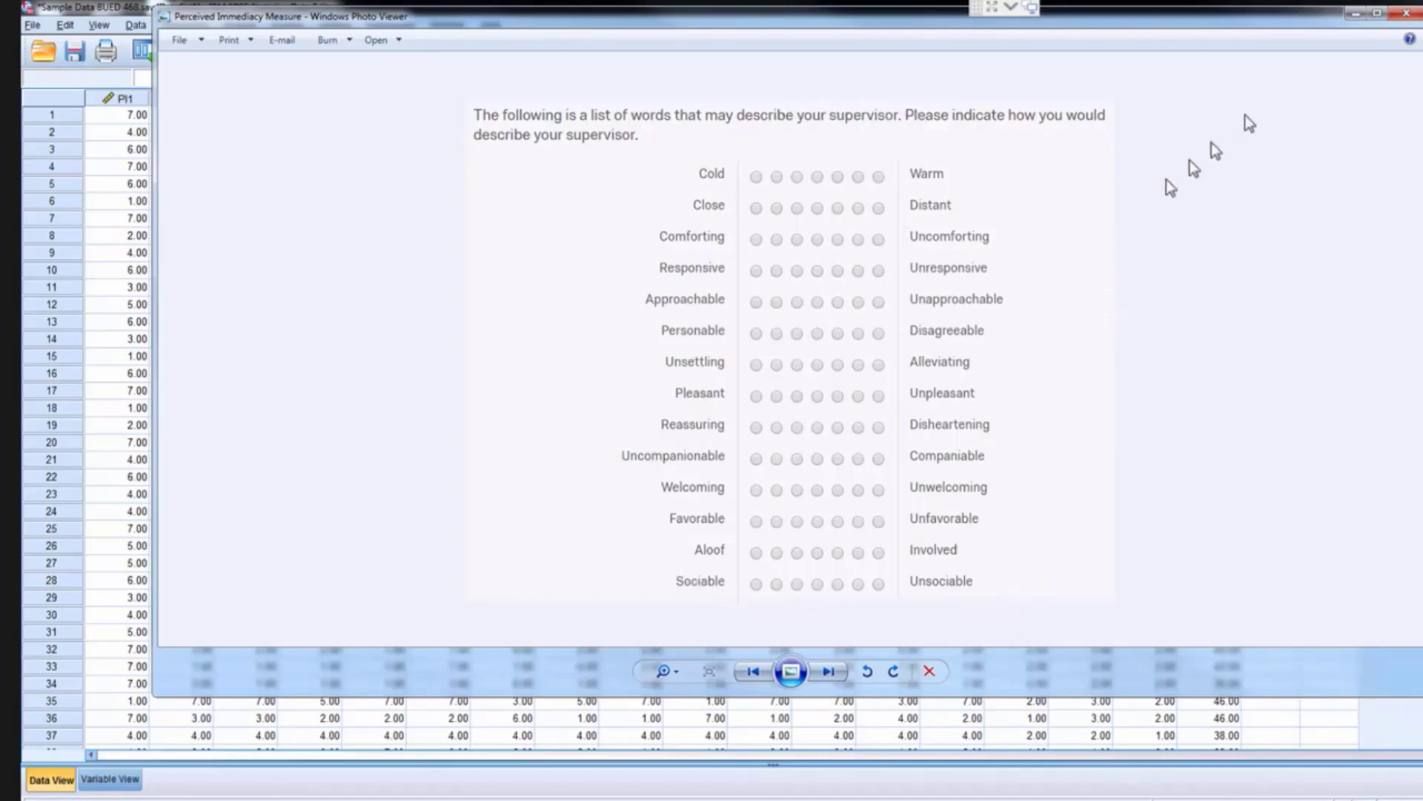
# Return to the SPSS data file and inspect the value labels defined for the Sex variable
pyautogui.click(1354, 13)
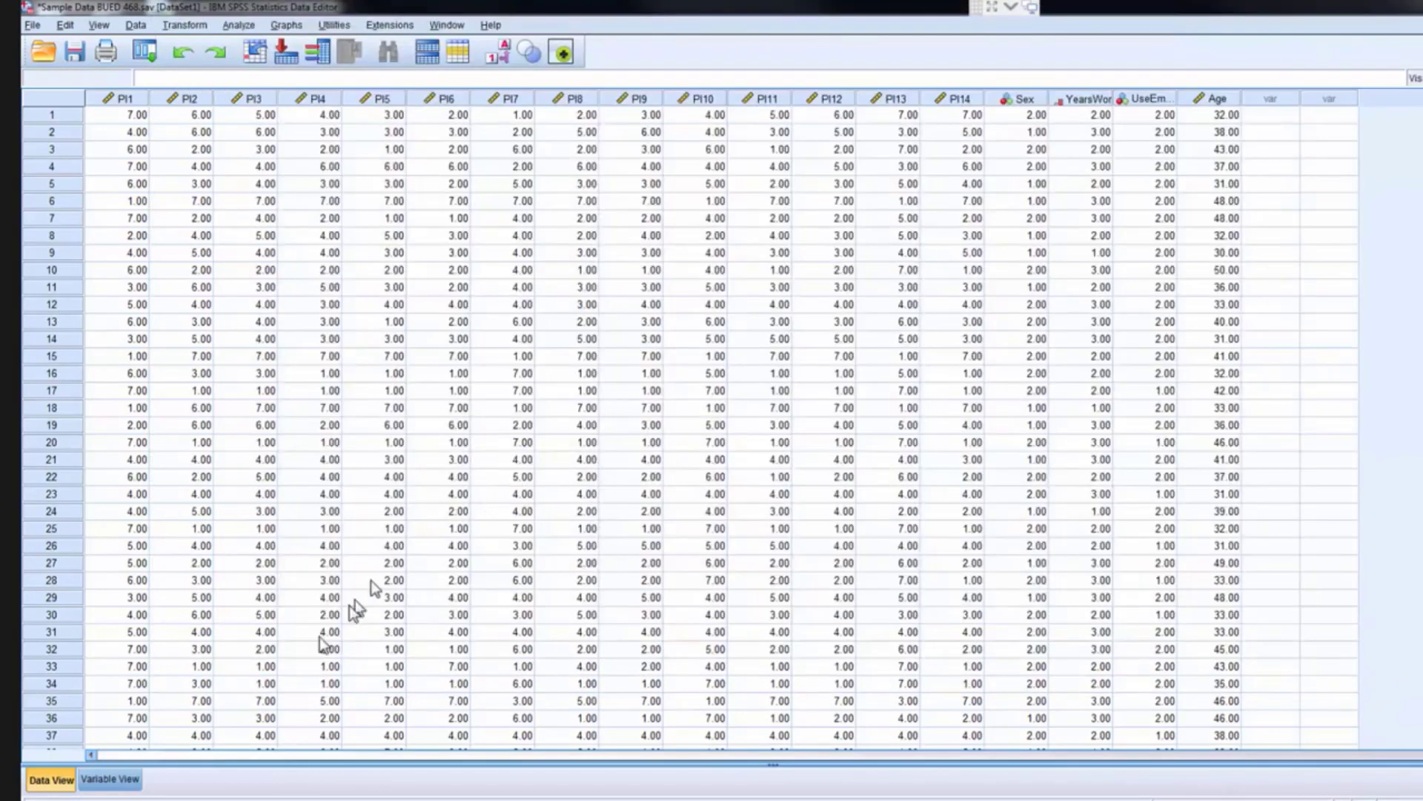
pyautogui.click(110, 779)
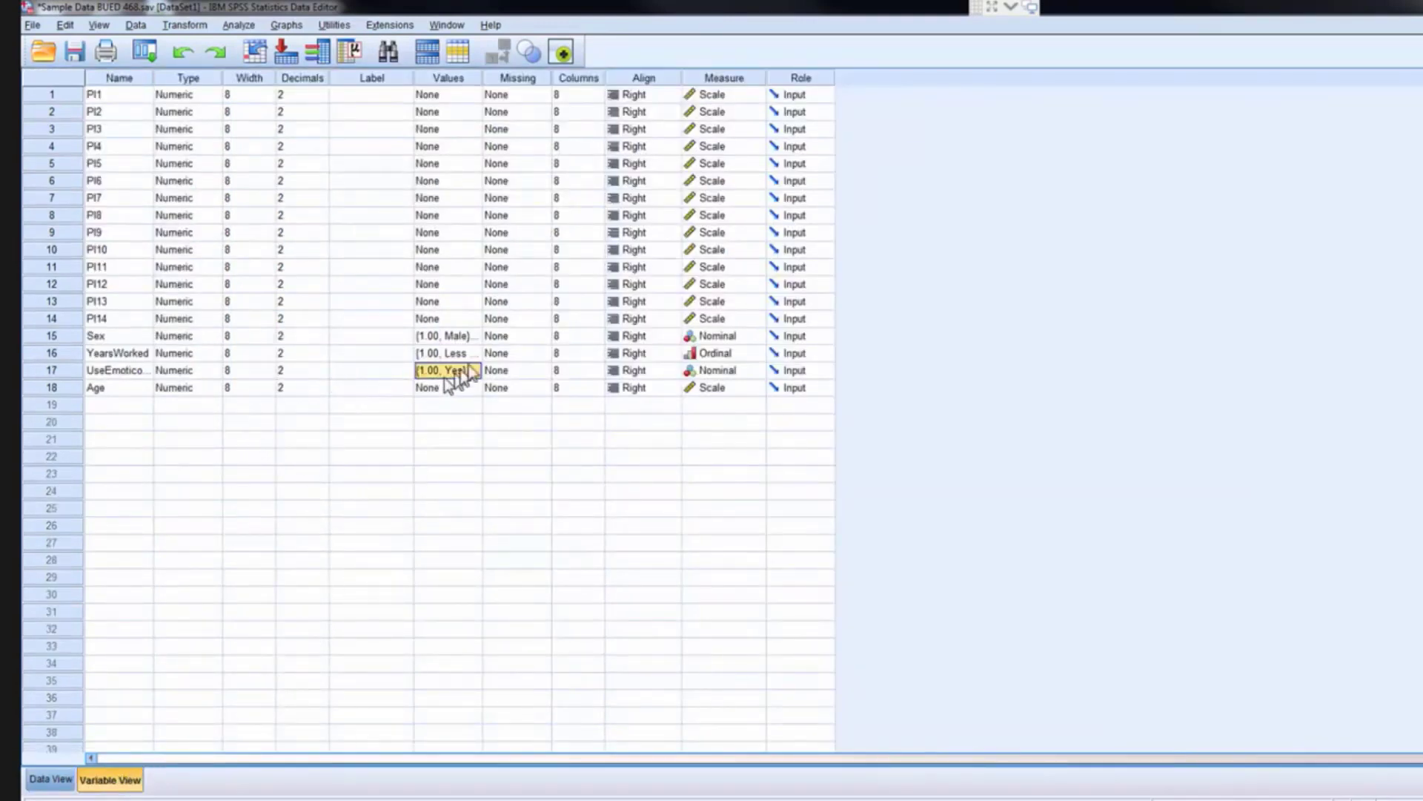
pyautogui.click(467, 334)
pyautogui.click(473, 335)
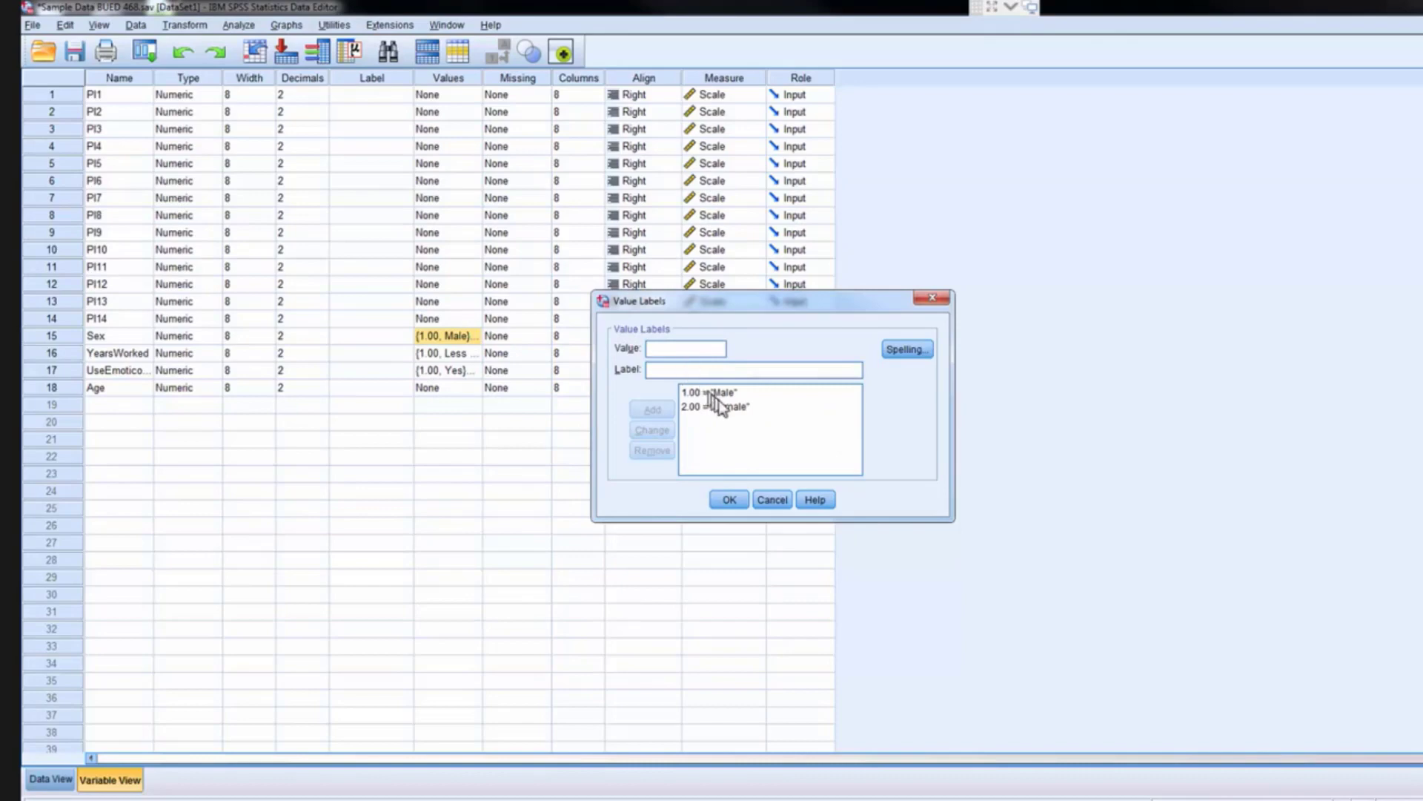
pyautogui.click(932, 297)
# Inspect the value labels of the YearsWorked and UseEmoticons variables, and return to the data view
pyautogui.click(470, 355)
pyautogui.click(473, 353)
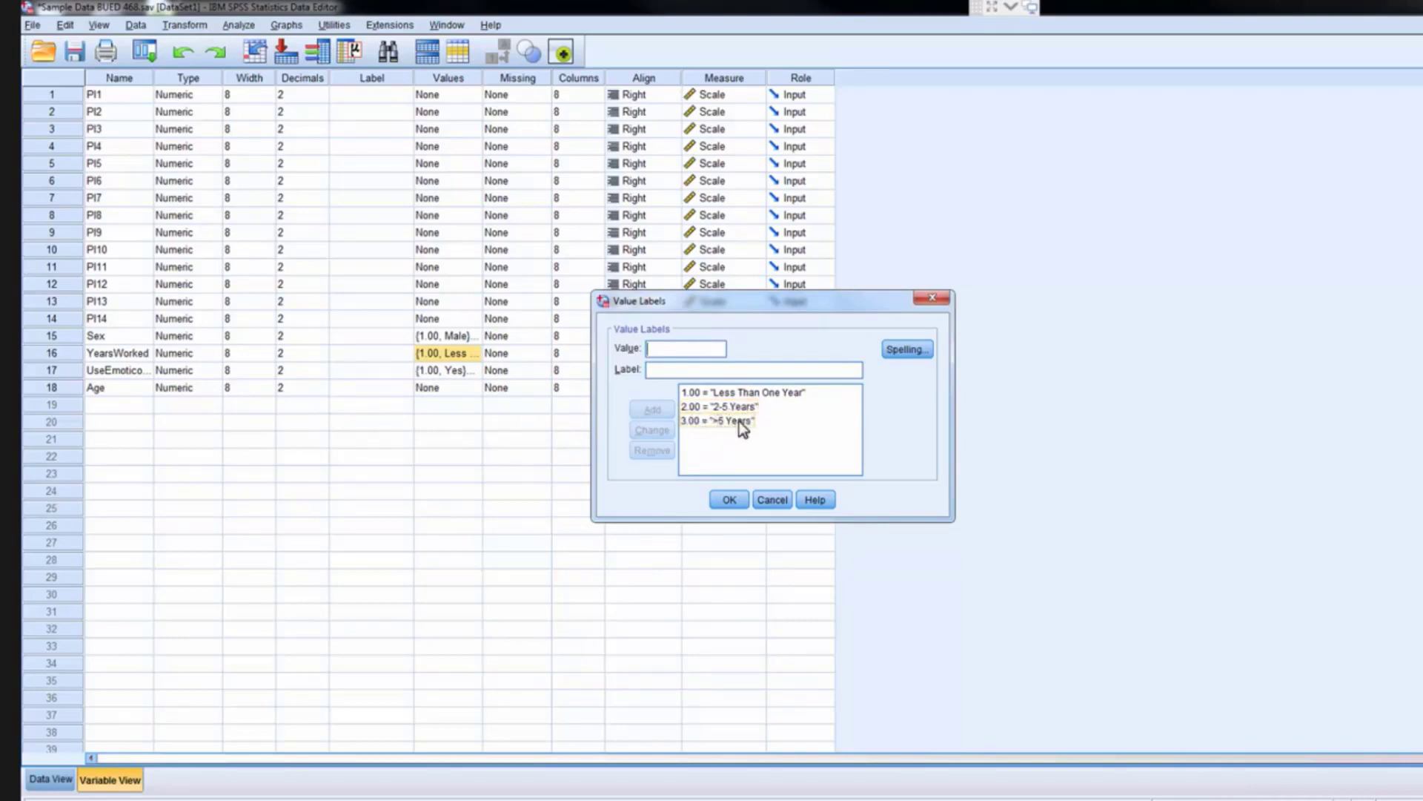
pyautogui.click(932, 297)
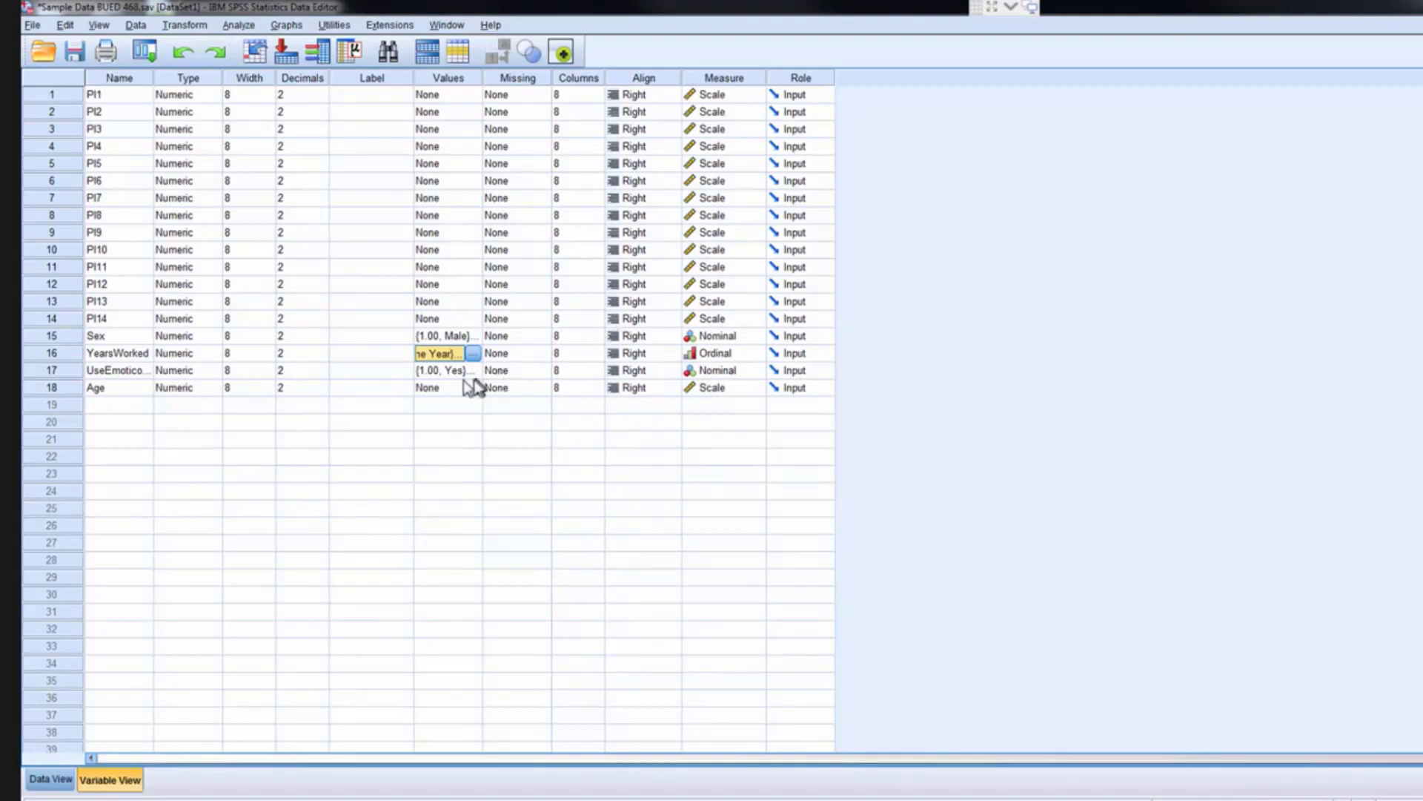
pyautogui.click(439, 371)
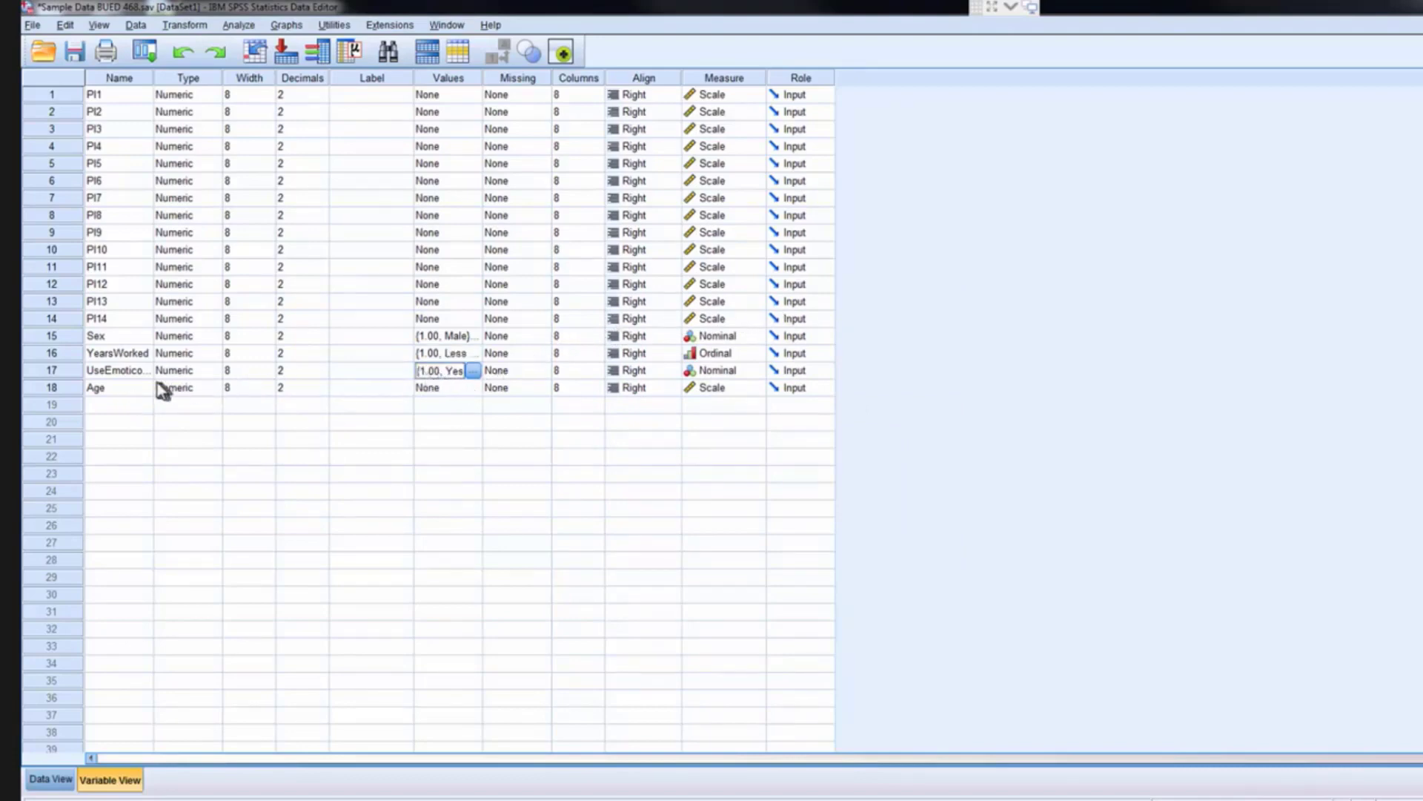
pyautogui.click(473, 371)
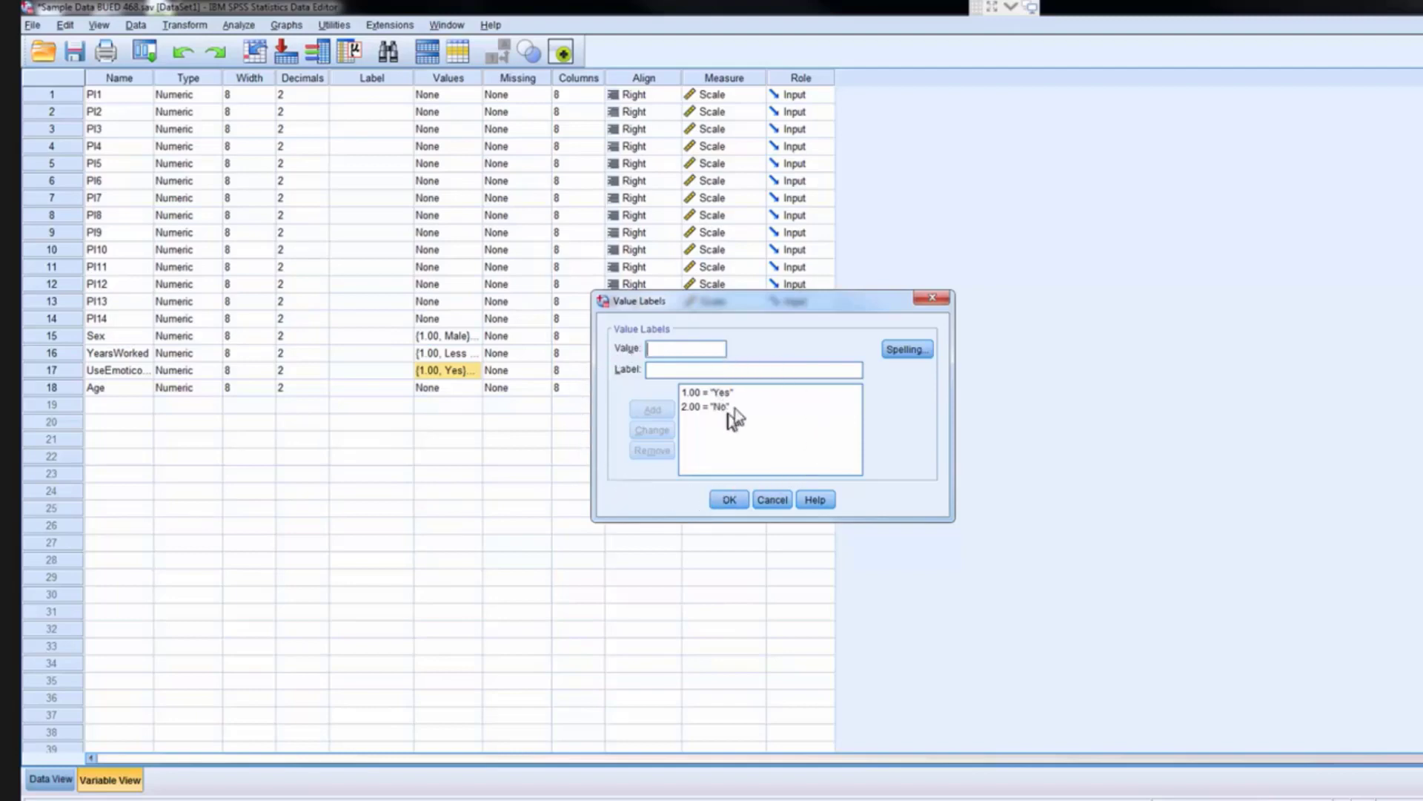
pyautogui.click(932, 298)
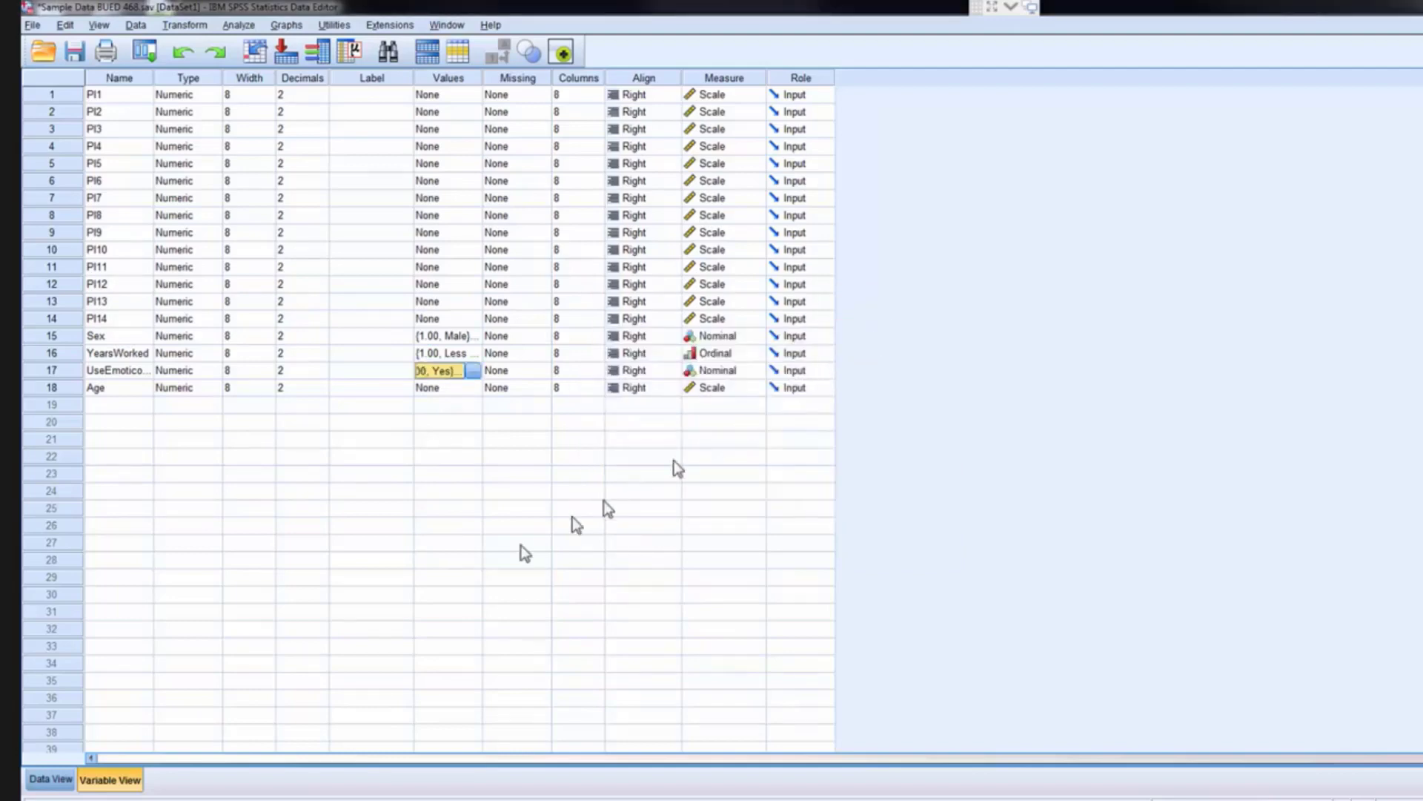
pyautogui.click(50, 778)
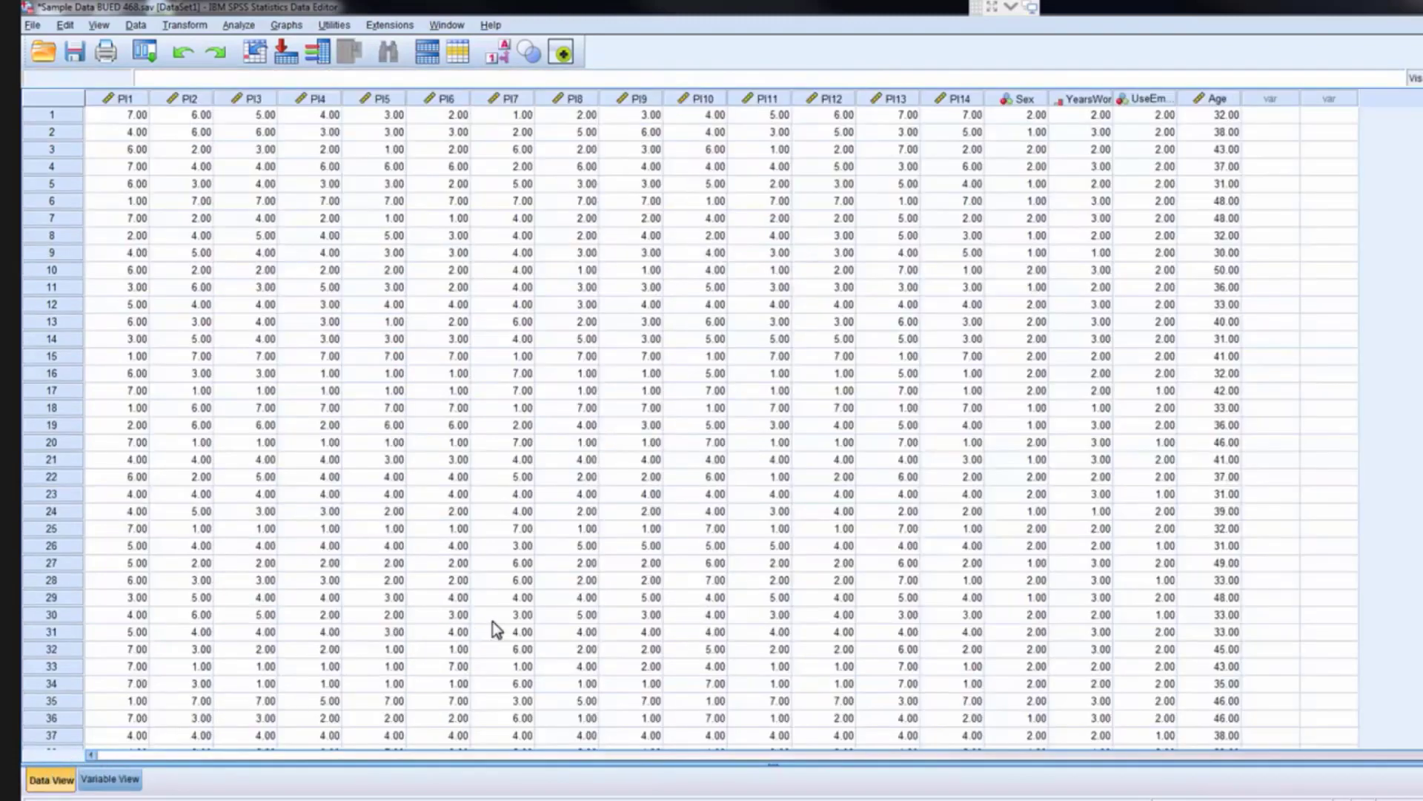
# Set up a Descriptives analysis and add PI1 and PI2 as its variables
pyautogui.click(238, 25)
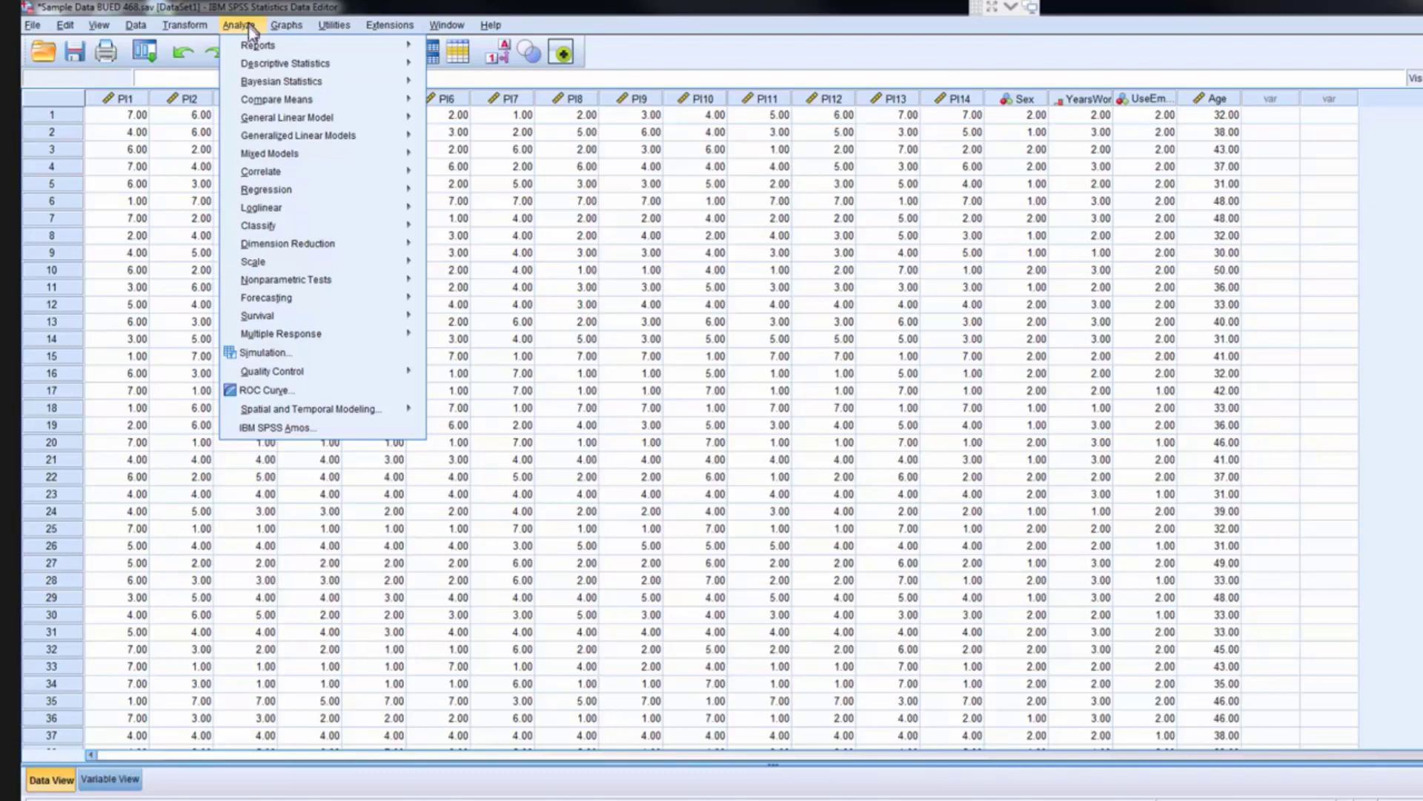
pyautogui.moveTo(299, 67)
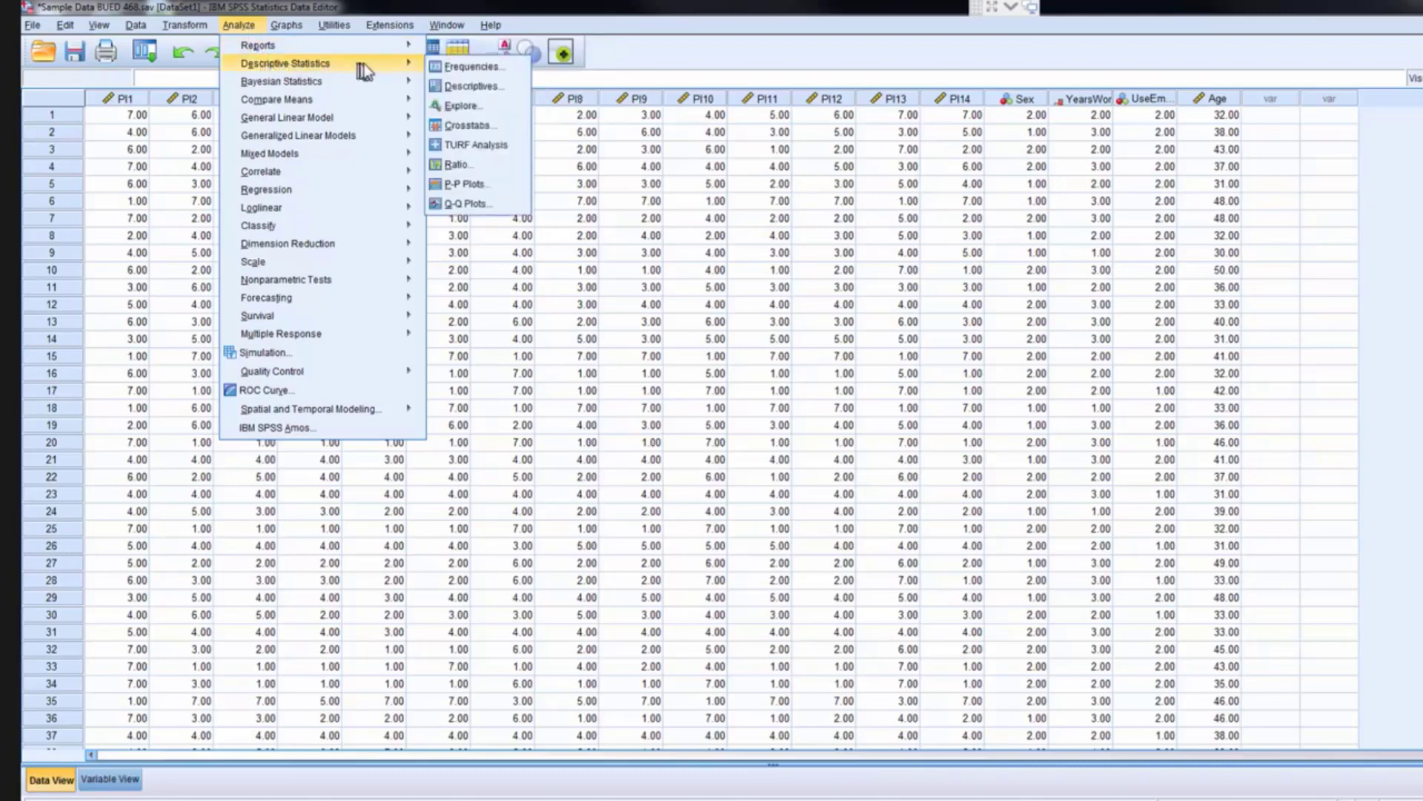
pyautogui.click(493, 87)
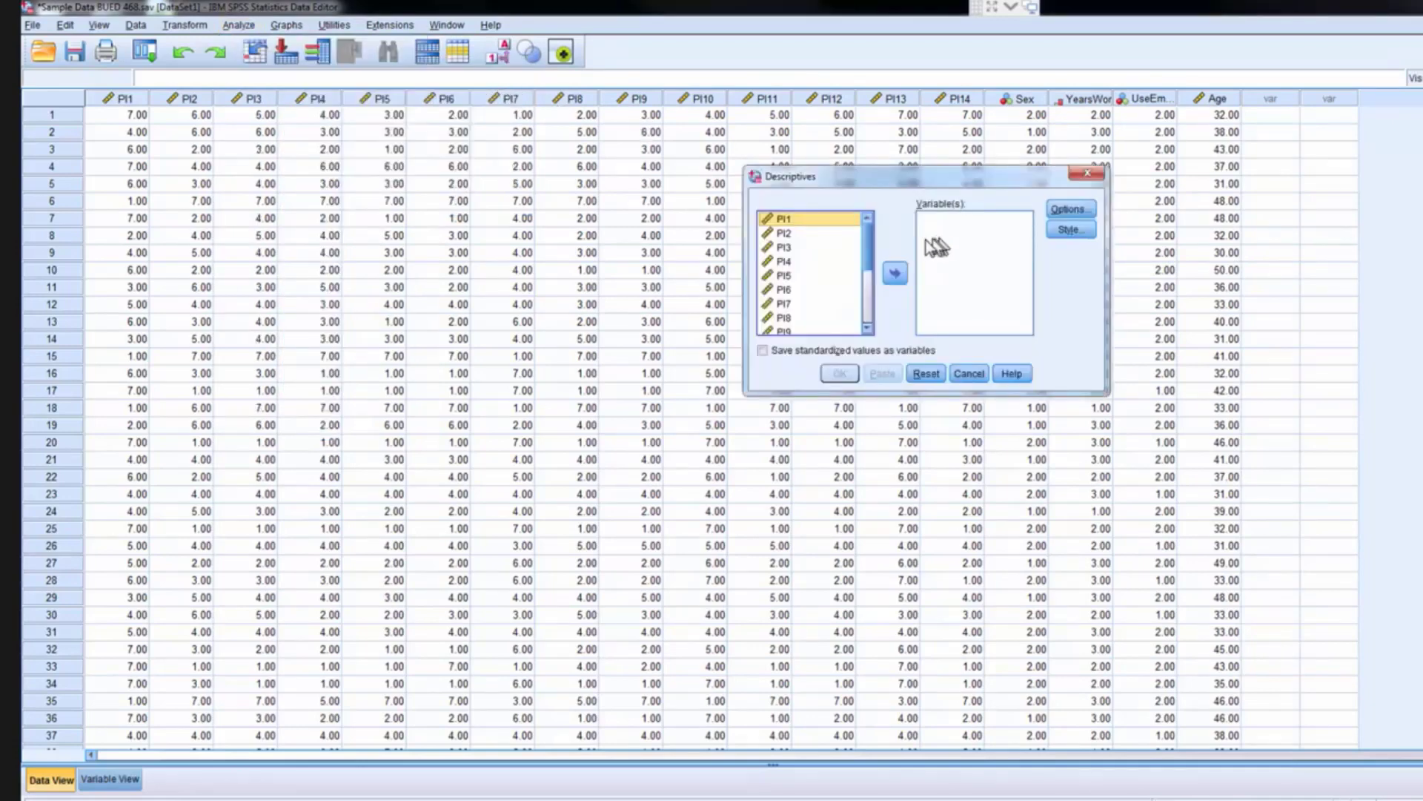
pyautogui.click(894, 273)
pyautogui.click(787, 219)
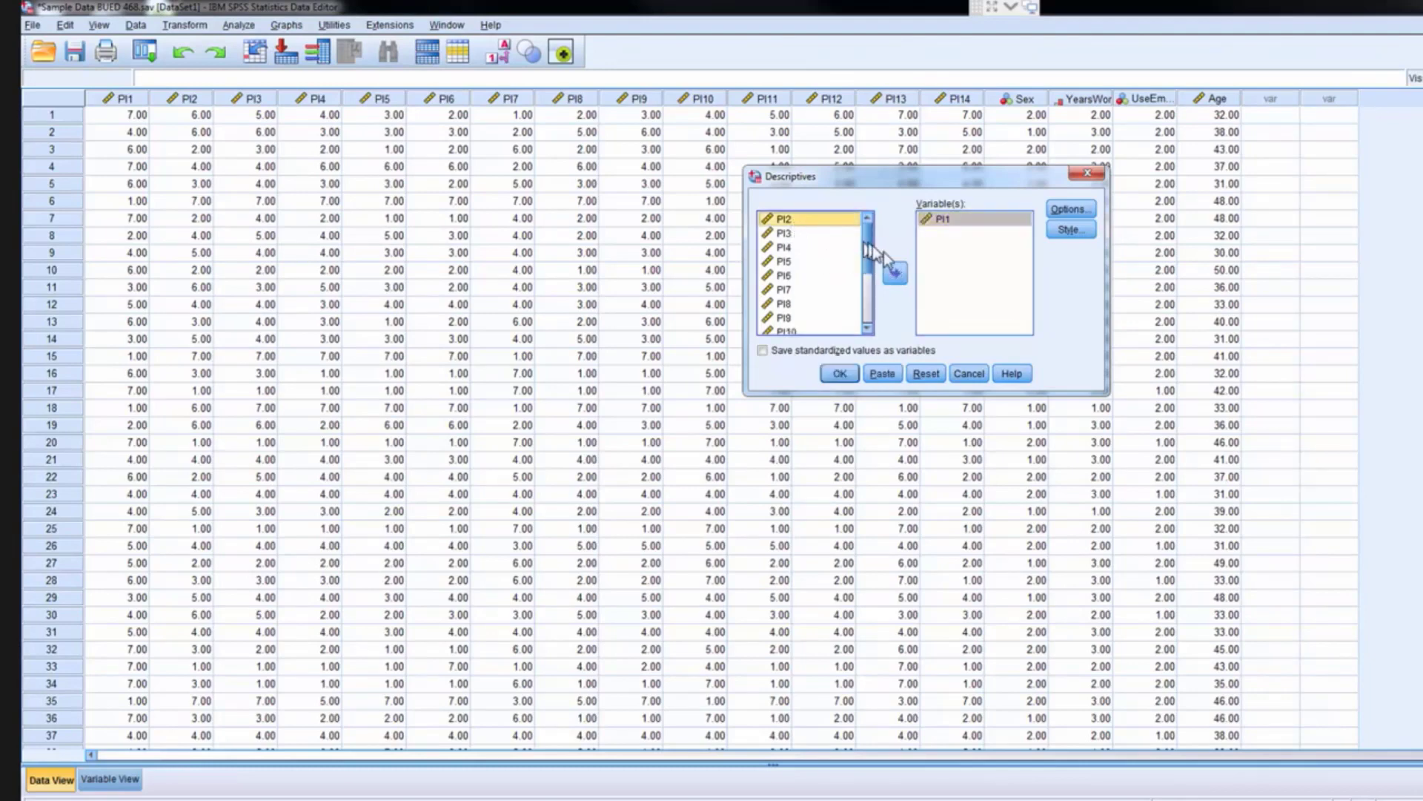
pyautogui.click(895, 273)
# Add all remaining variables, from PI3 through Age, to the Descriptives analysis
pyautogui.hotkey('ctrl', 'a')
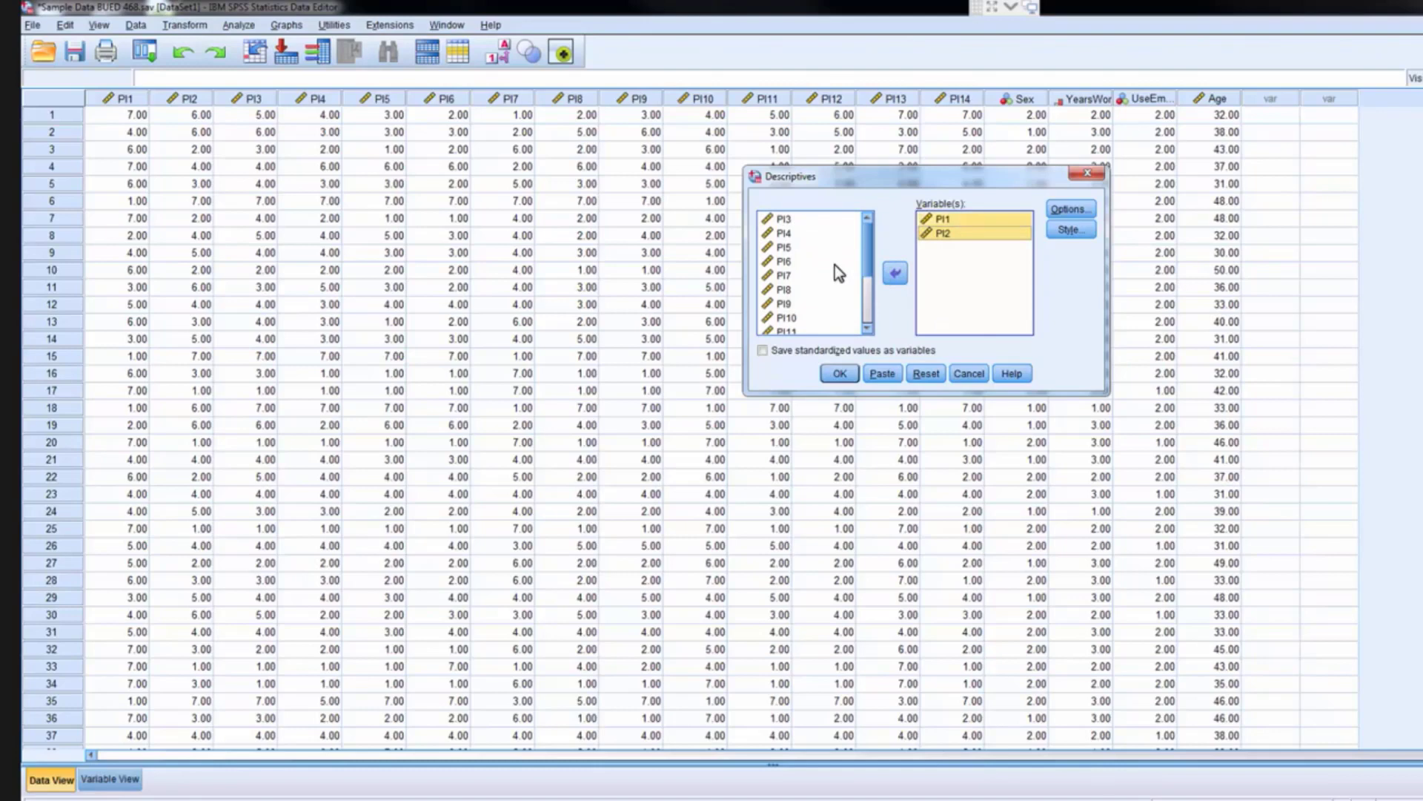
pyautogui.click(833, 264)
pyautogui.hotkey('ctrl', 'a')
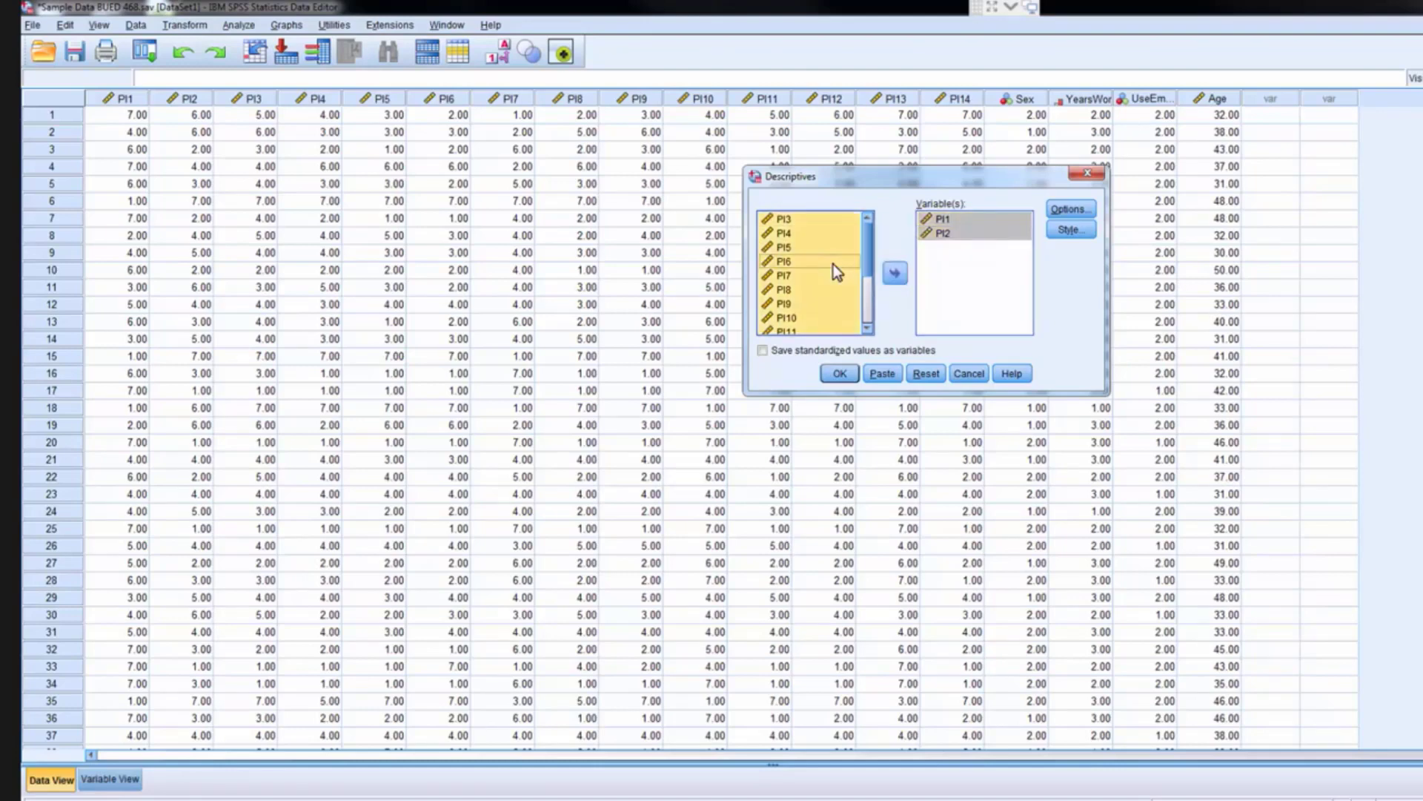
pyautogui.click(833, 264)
pyautogui.click(804, 221)
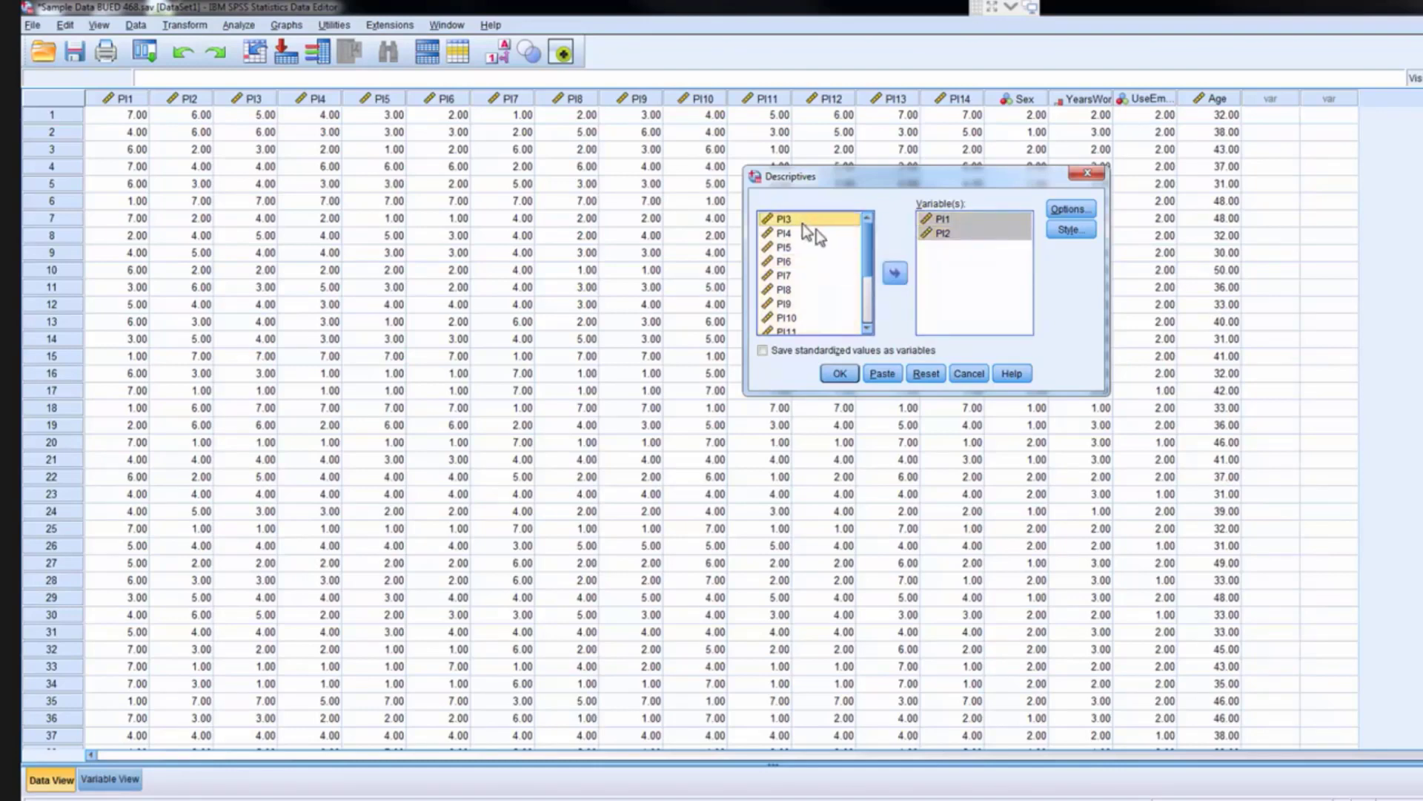
pyautogui.moveTo(872, 260); pyautogui.dragTo(860, 329)
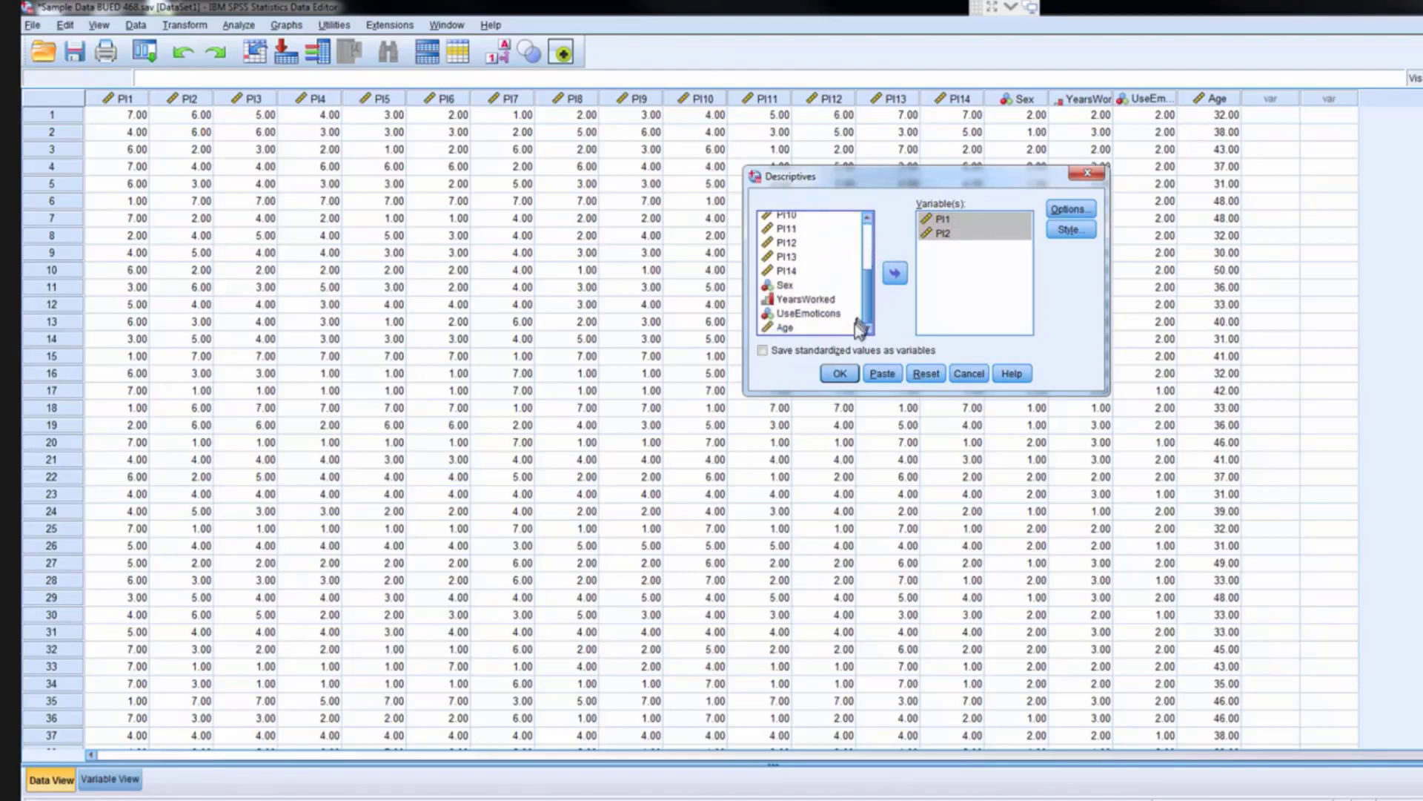
pyautogui.keyDown('shift'); pyautogui.click(800, 327); pyautogui.keyUp('shift')
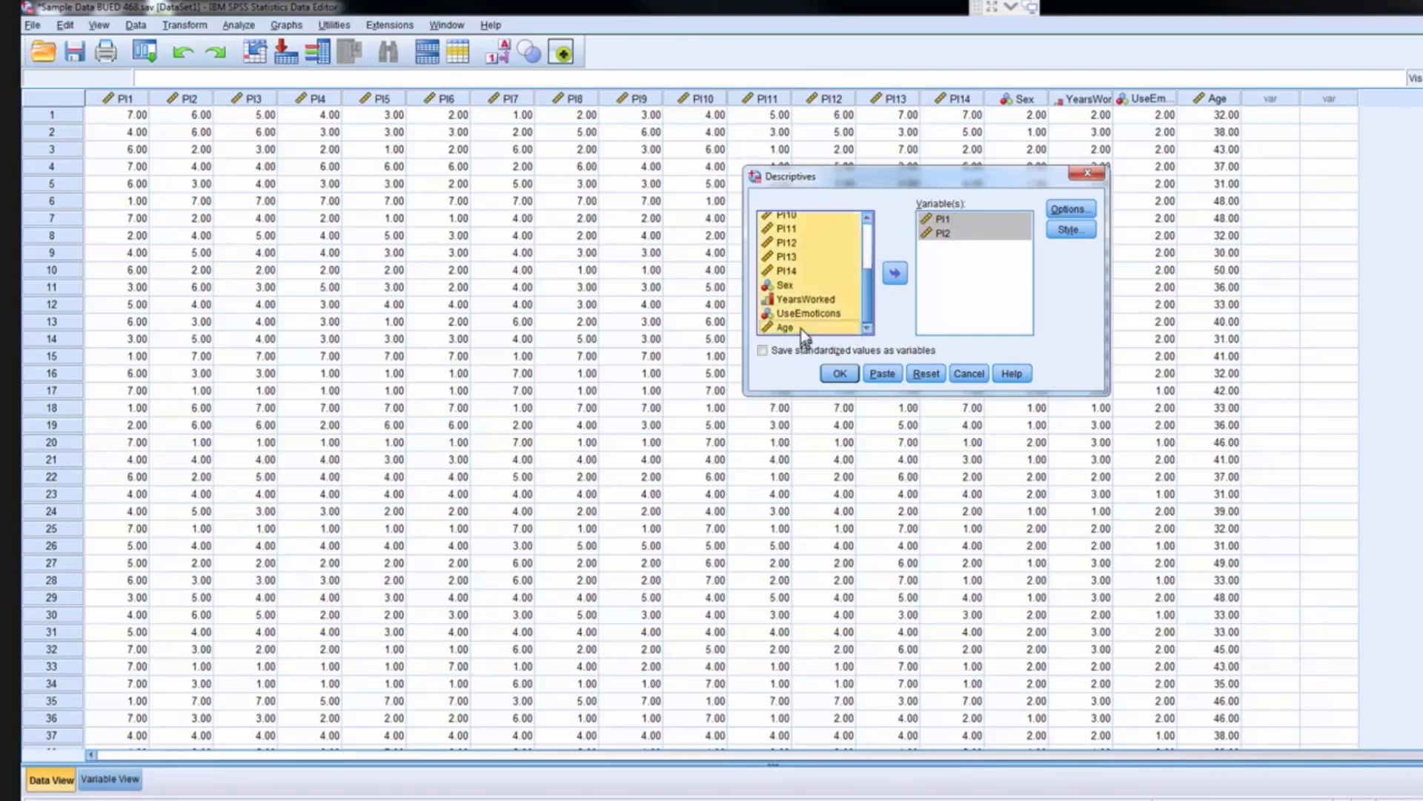
pyautogui.click(895, 276)
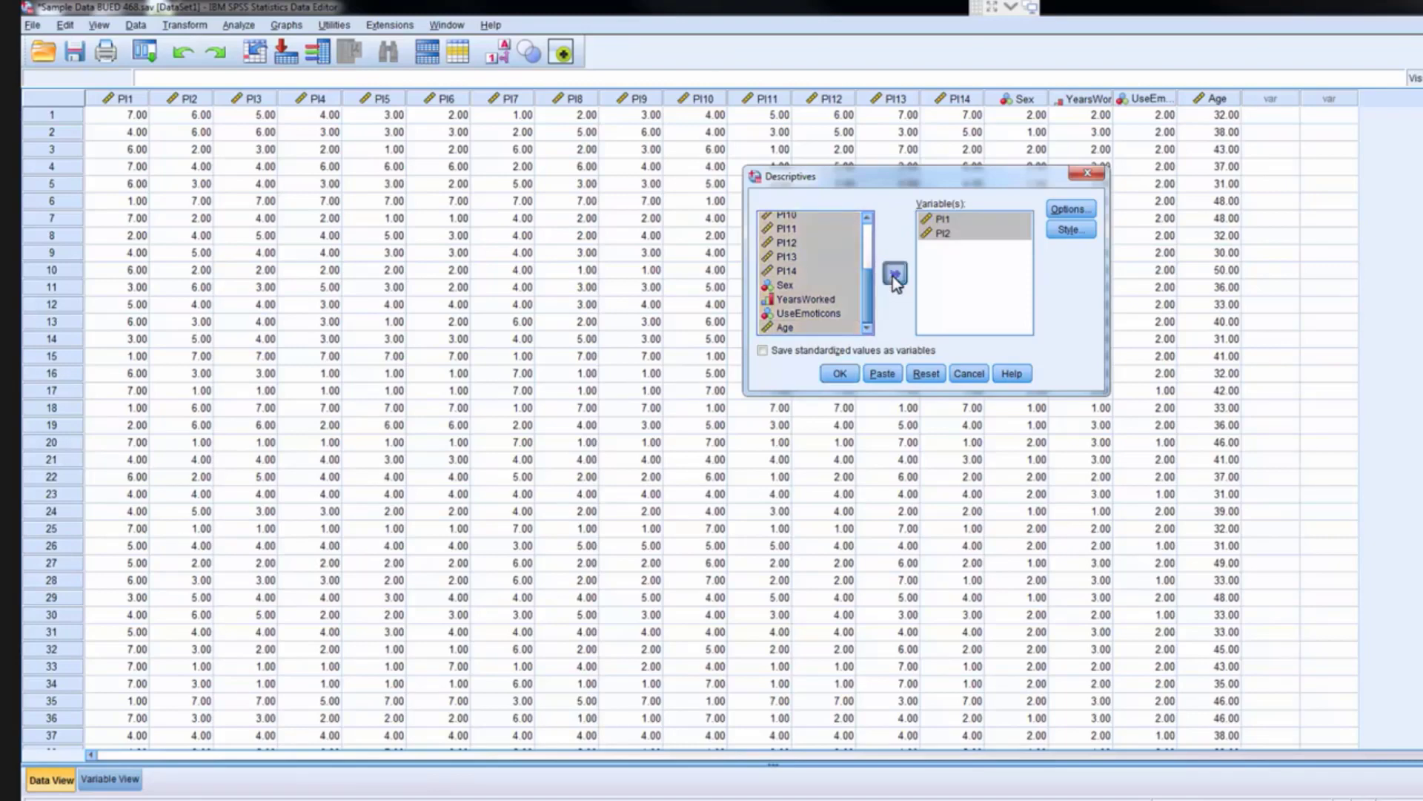
pyautogui.scroll(-3, 1024, 253)
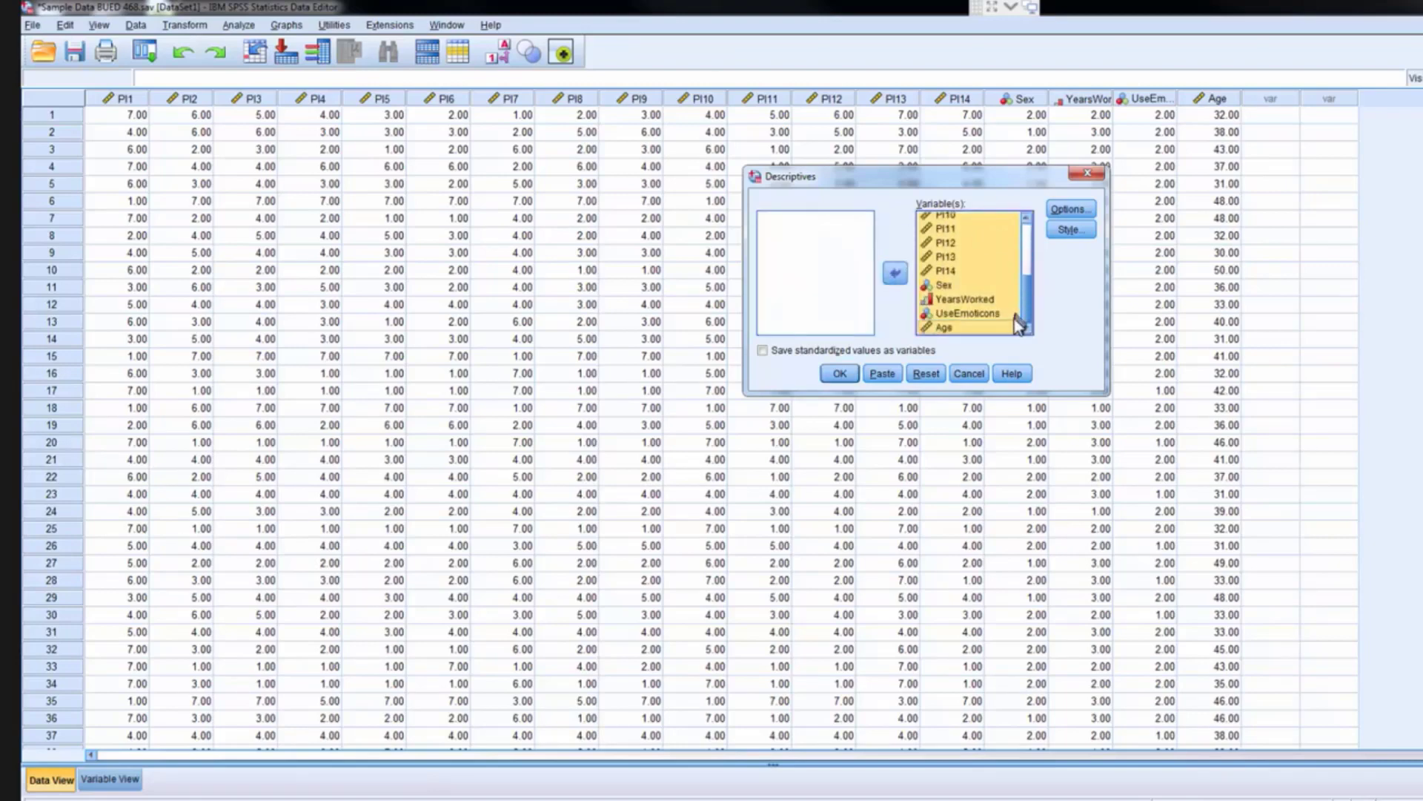
pyautogui.scroll(3, 1025, 254)
# Keep mean, standard deviation, minimum and maximum as the statistics and run the Descriptives analysis
pyautogui.click(1061, 209)
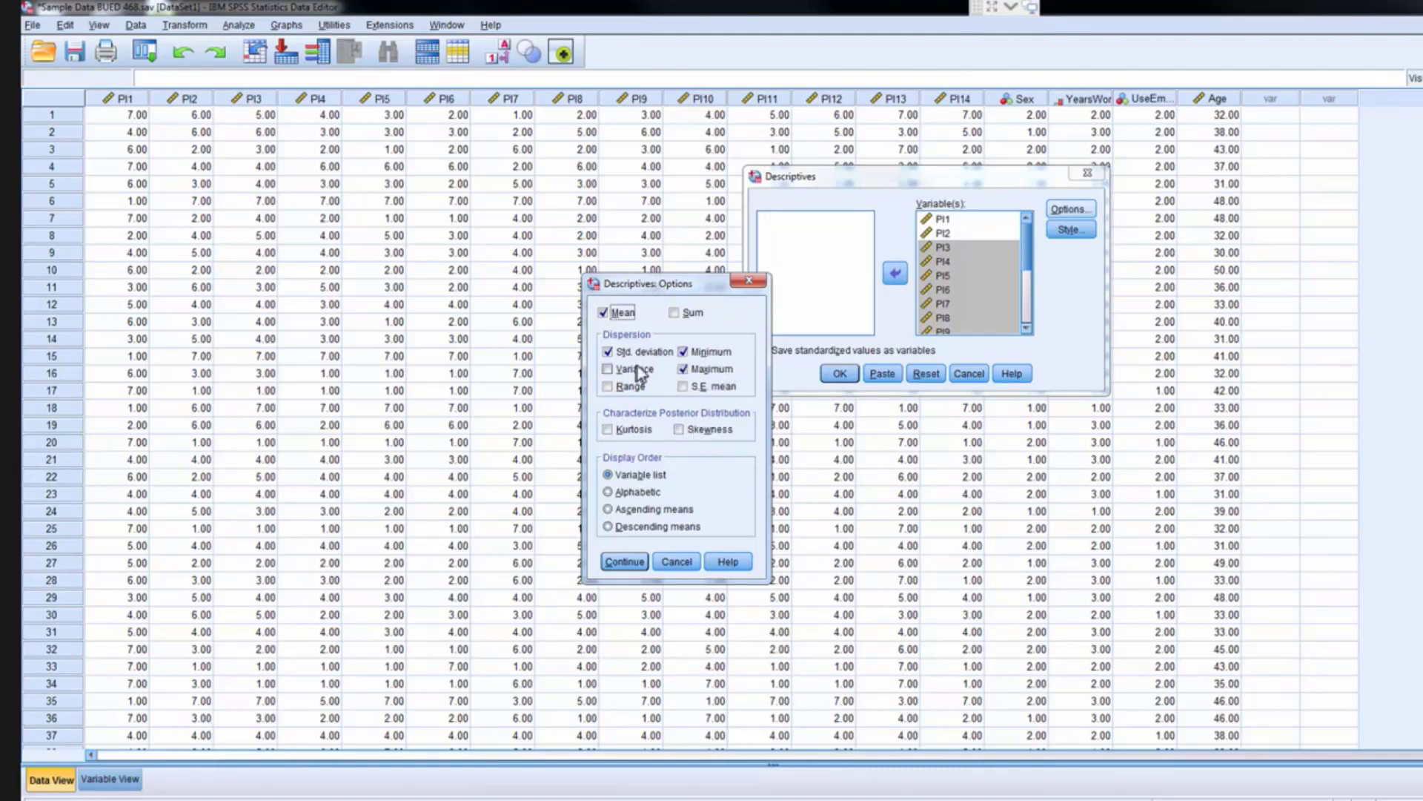
pyautogui.click(636, 562)
pyautogui.click(840, 373)
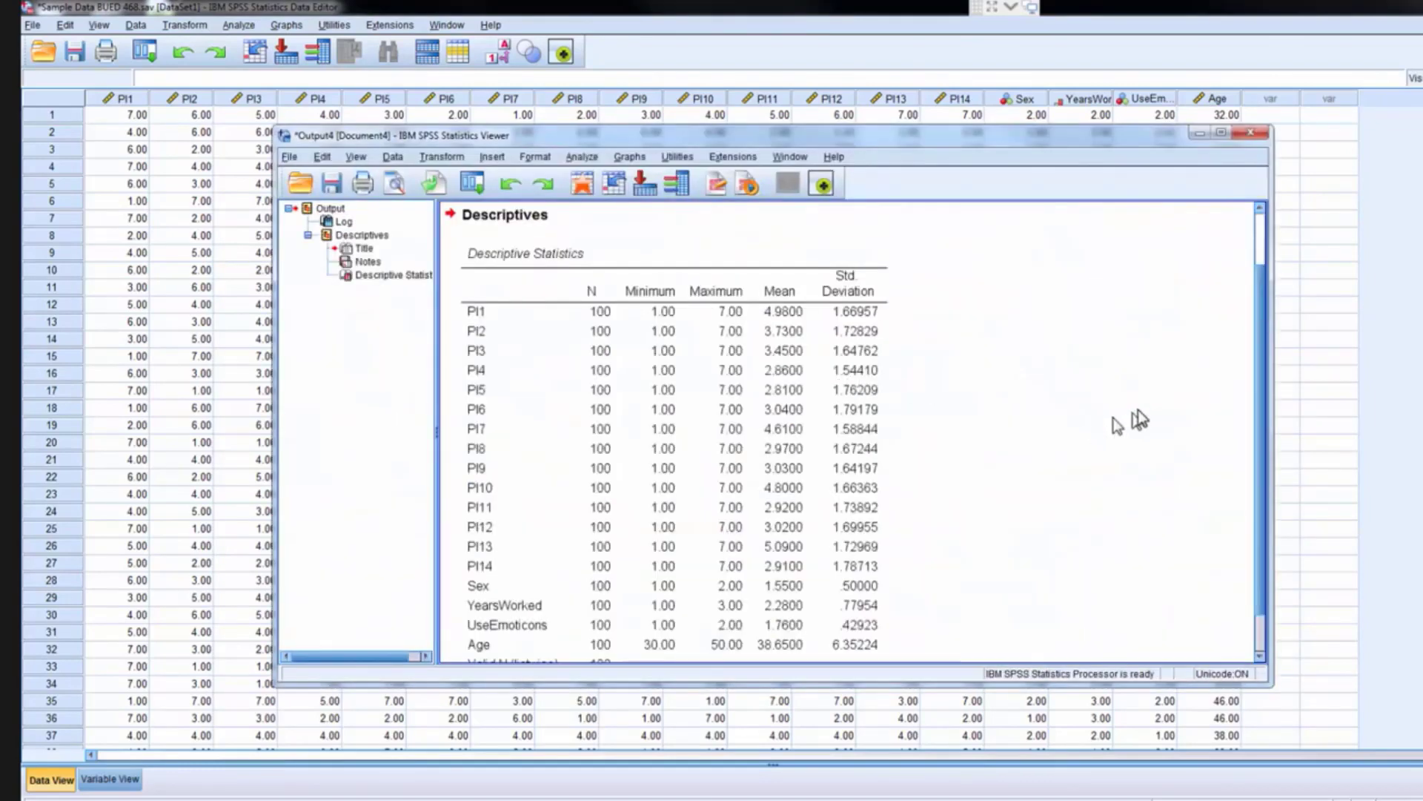
# Review the Descriptive Statistics table against the Perceived Immediacy Measure image in Windows Photo Viewer, and return to the data
pyautogui.click(788, 407)
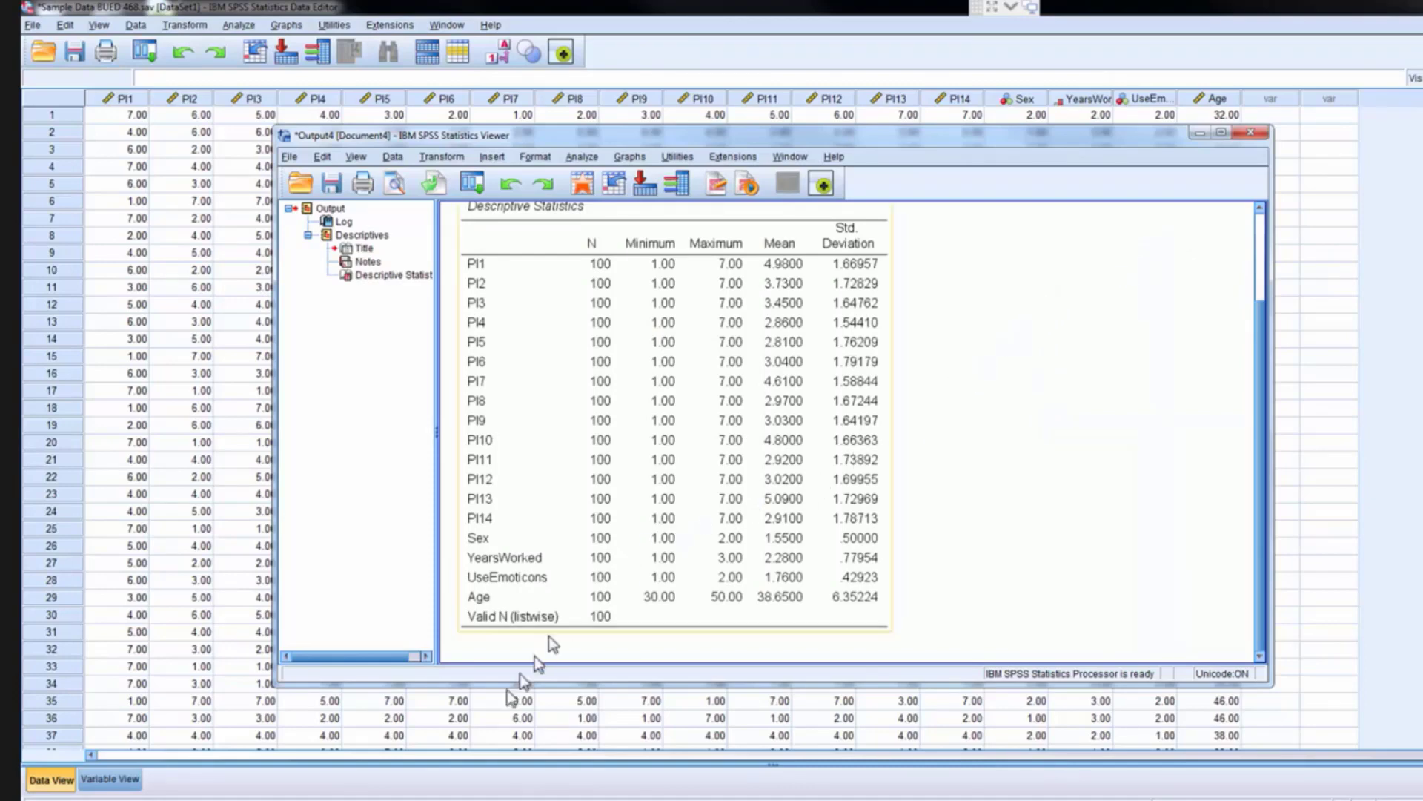
pyautogui.click(352, 800)
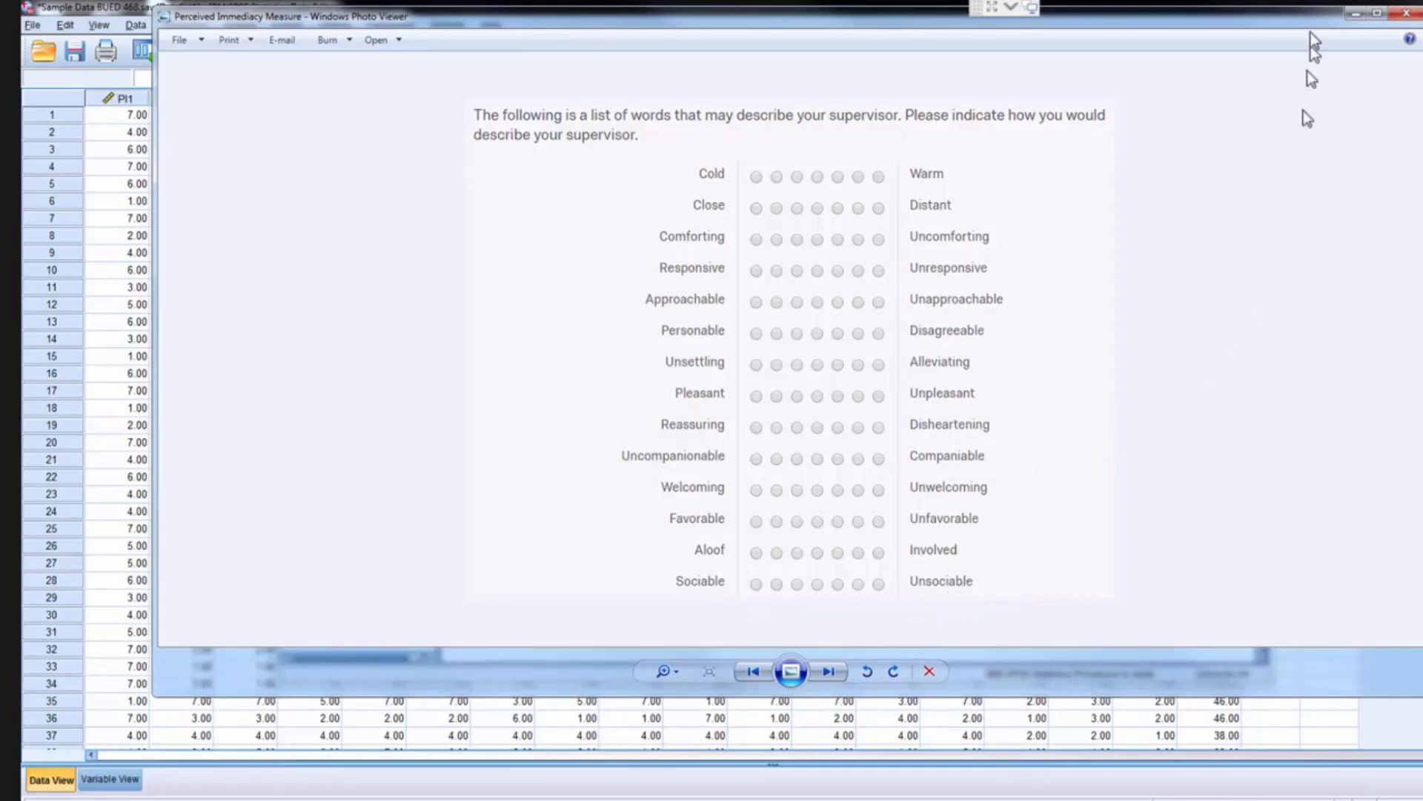
pyautogui.click(1351, 15)
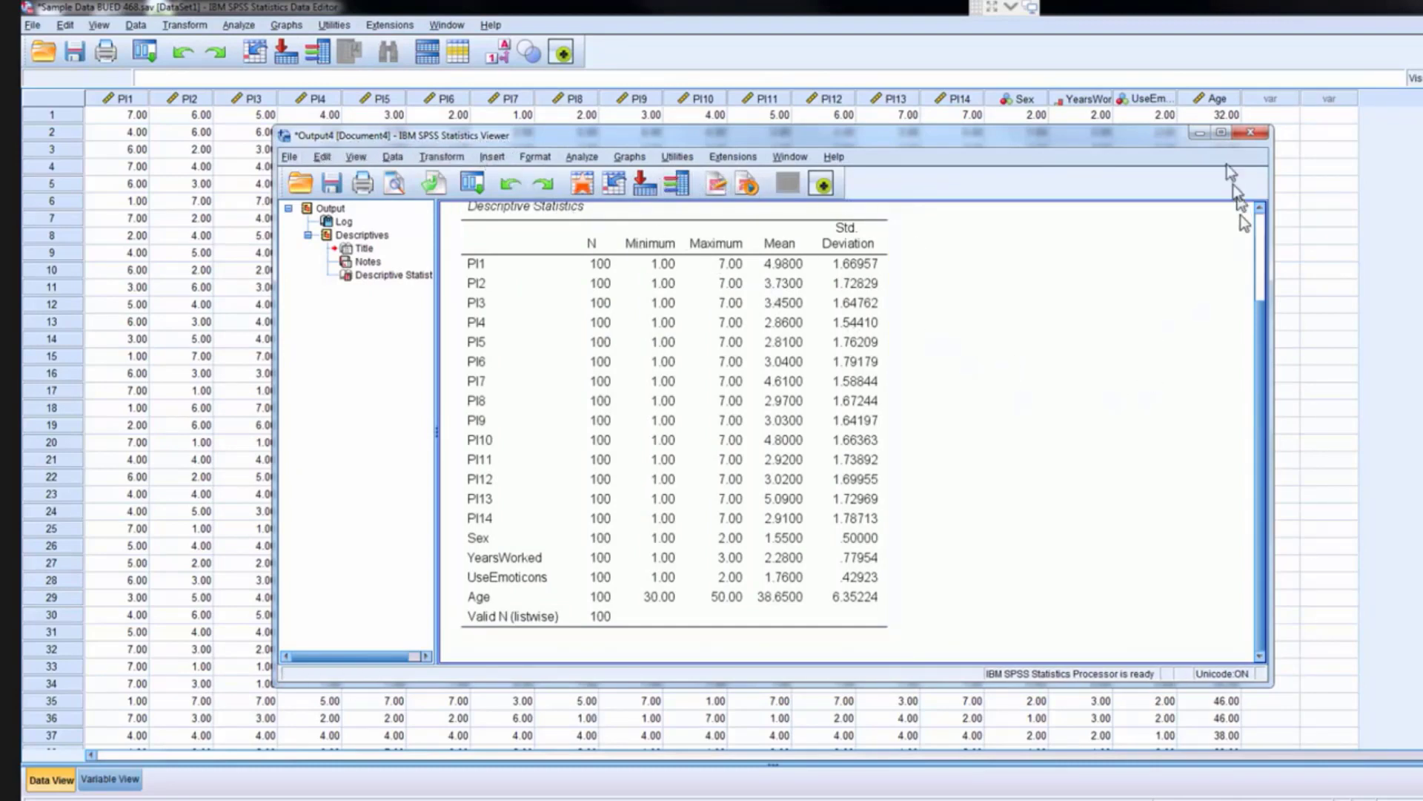
pyautogui.click(1196, 135)
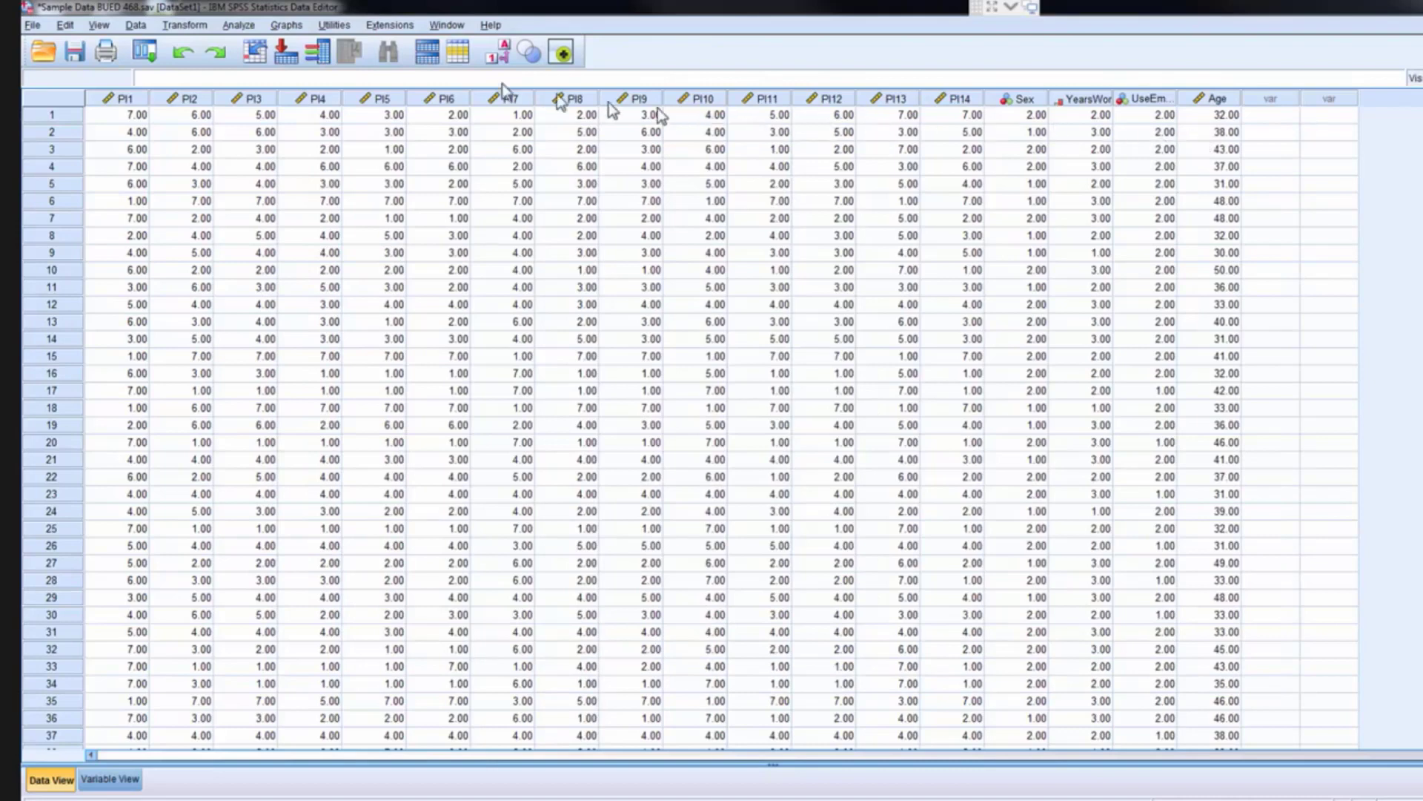
# Set up Recode into Same Variables with PI2 through PI6, PI8, PI9, PI11, PI12 and PI14 as the variables
pyautogui.click(192, 28)
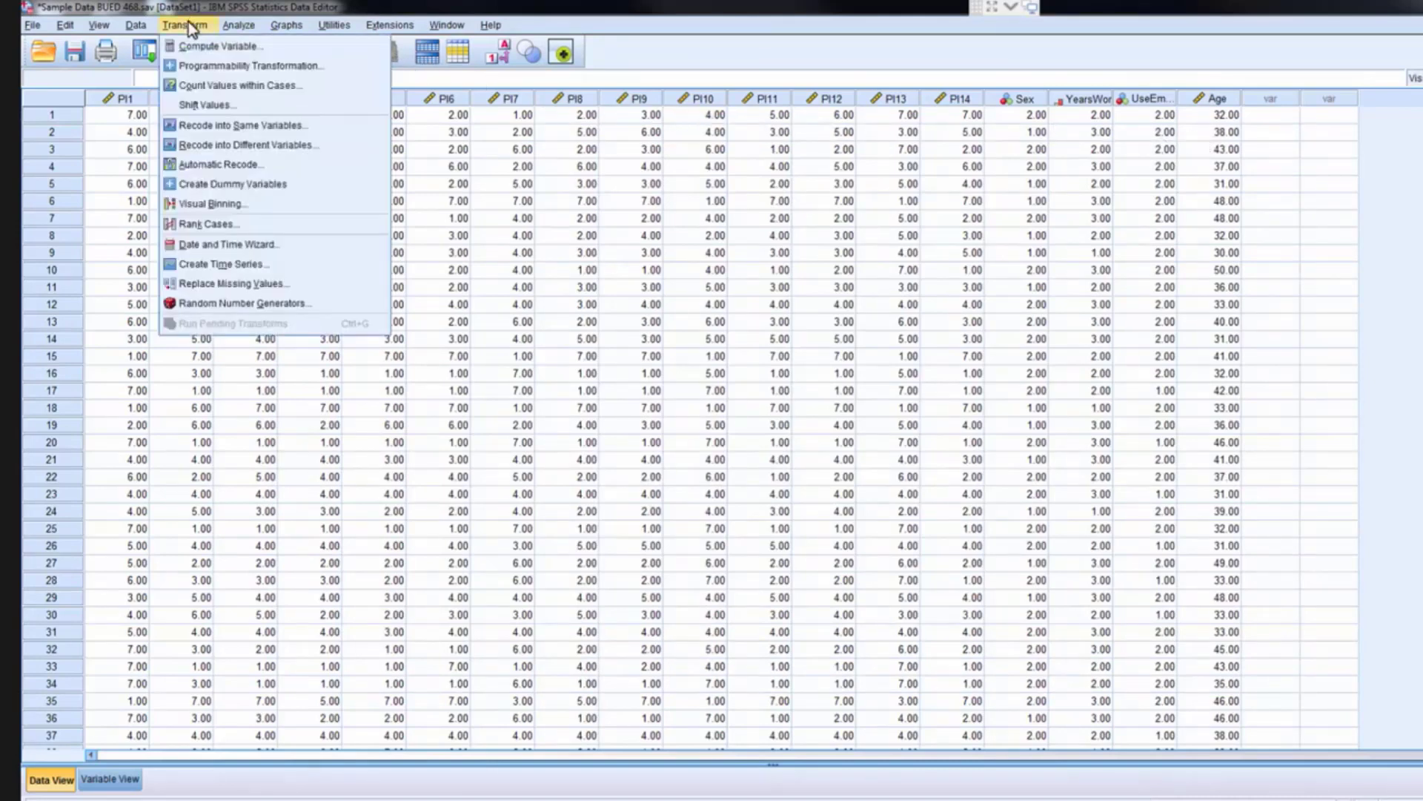
pyautogui.click(269, 127)
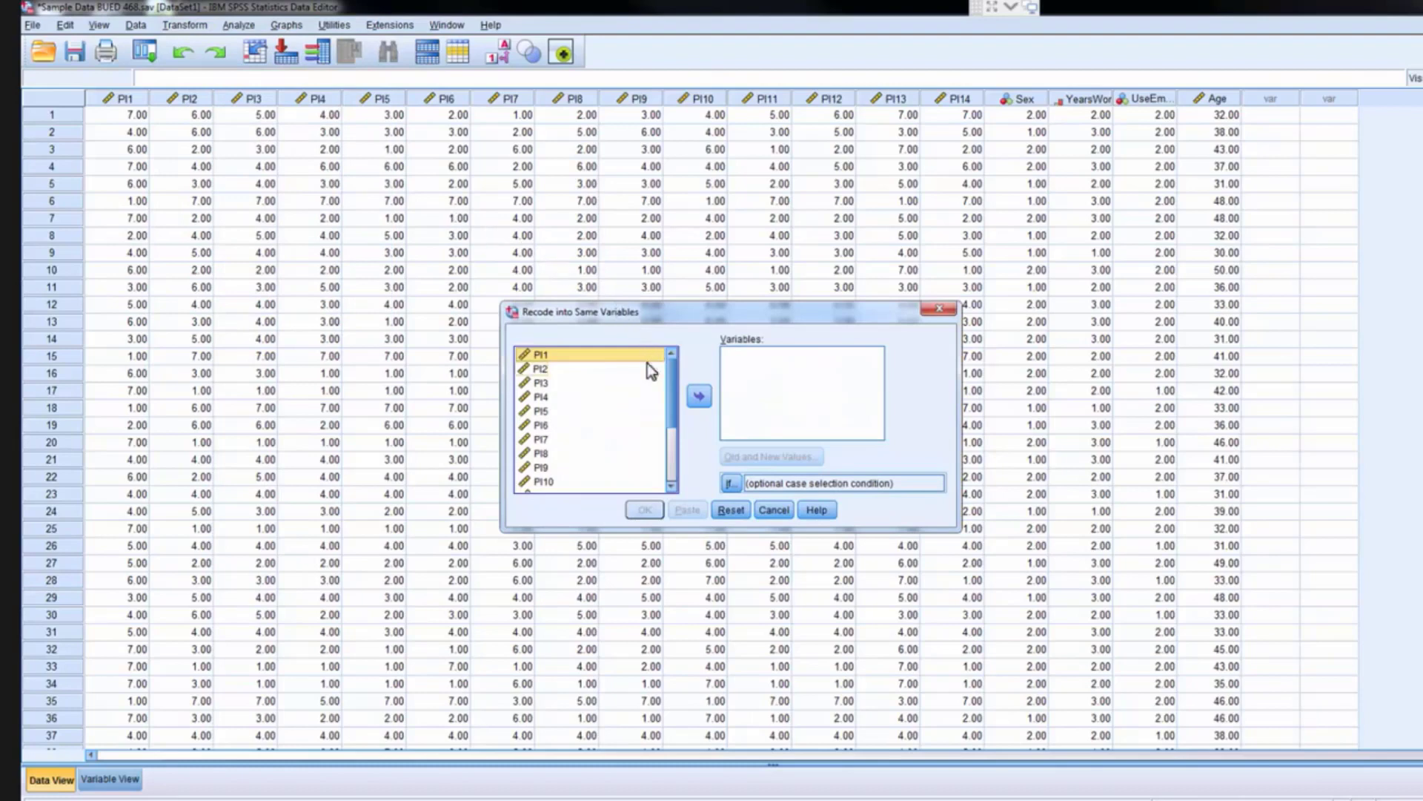
pyautogui.click(554, 373)
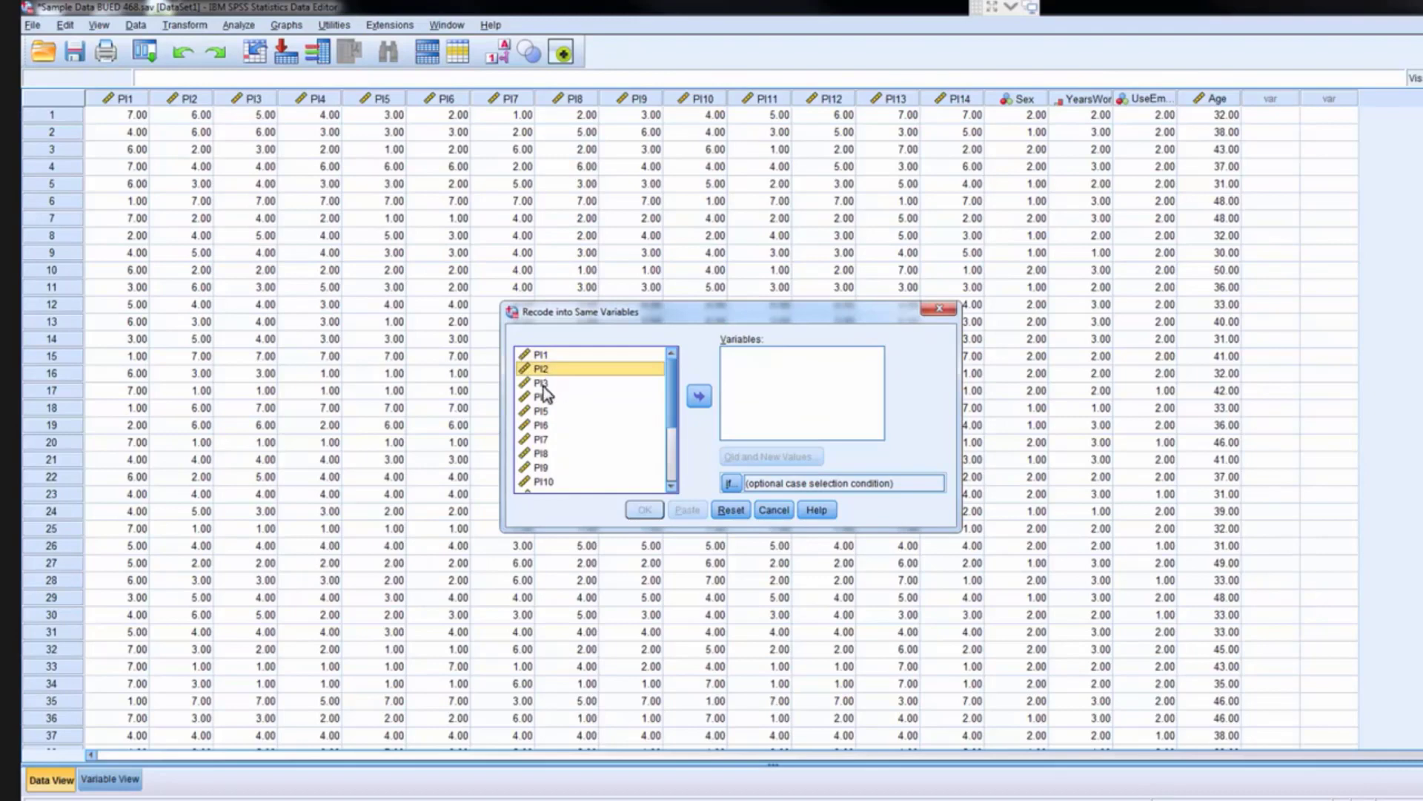
pyautogui.keyDown('shift'); pyautogui.click(545, 384); pyautogui.keyUp('shift')
pyautogui.keyDown('shift'); pyautogui.click(546, 398); pyautogui.keyUp('shift')
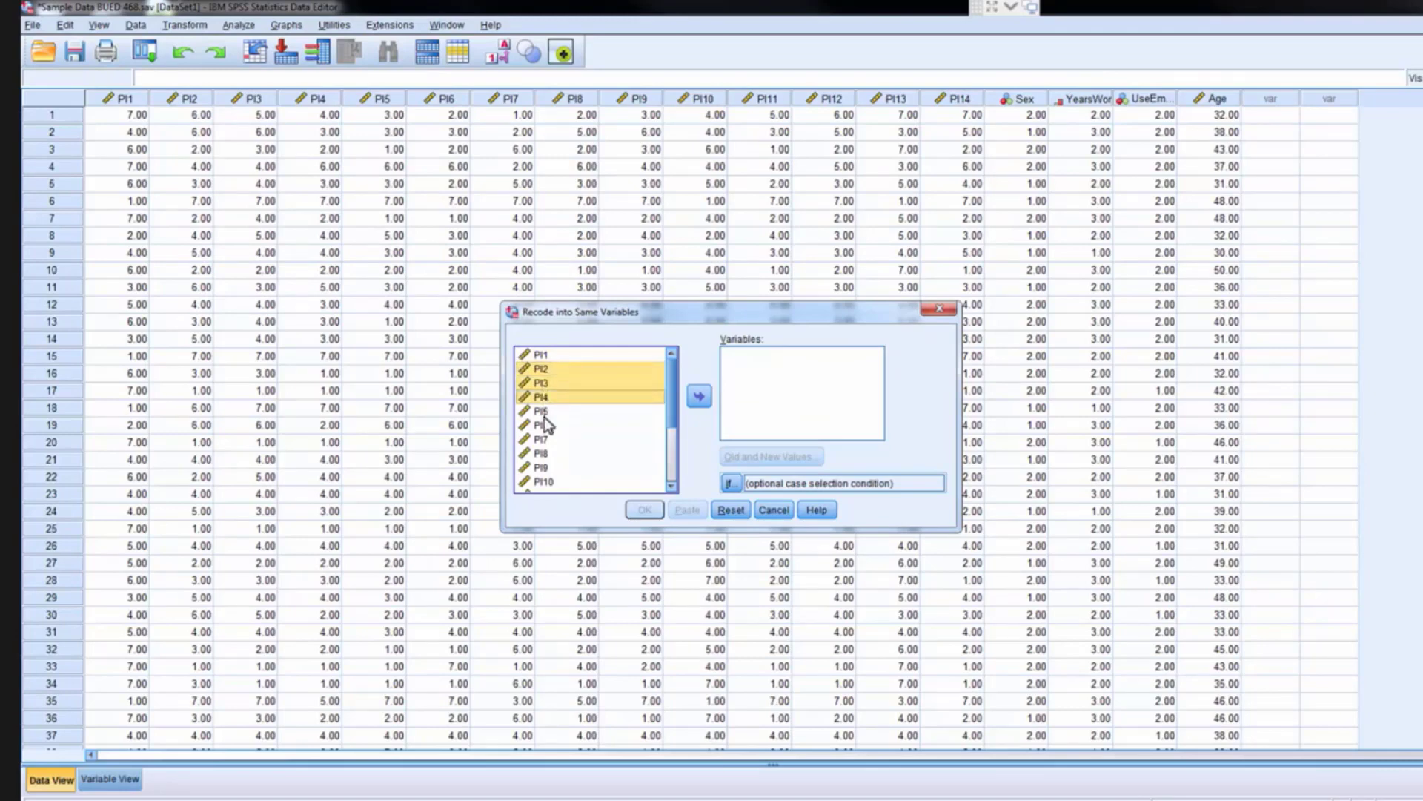
pyautogui.keyDown('shift'); pyautogui.click(544, 417); pyautogui.keyUp('shift')
pyautogui.keyDown('shift'); pyautogui.click(544, 424); pyautogui.keyUp('shift')
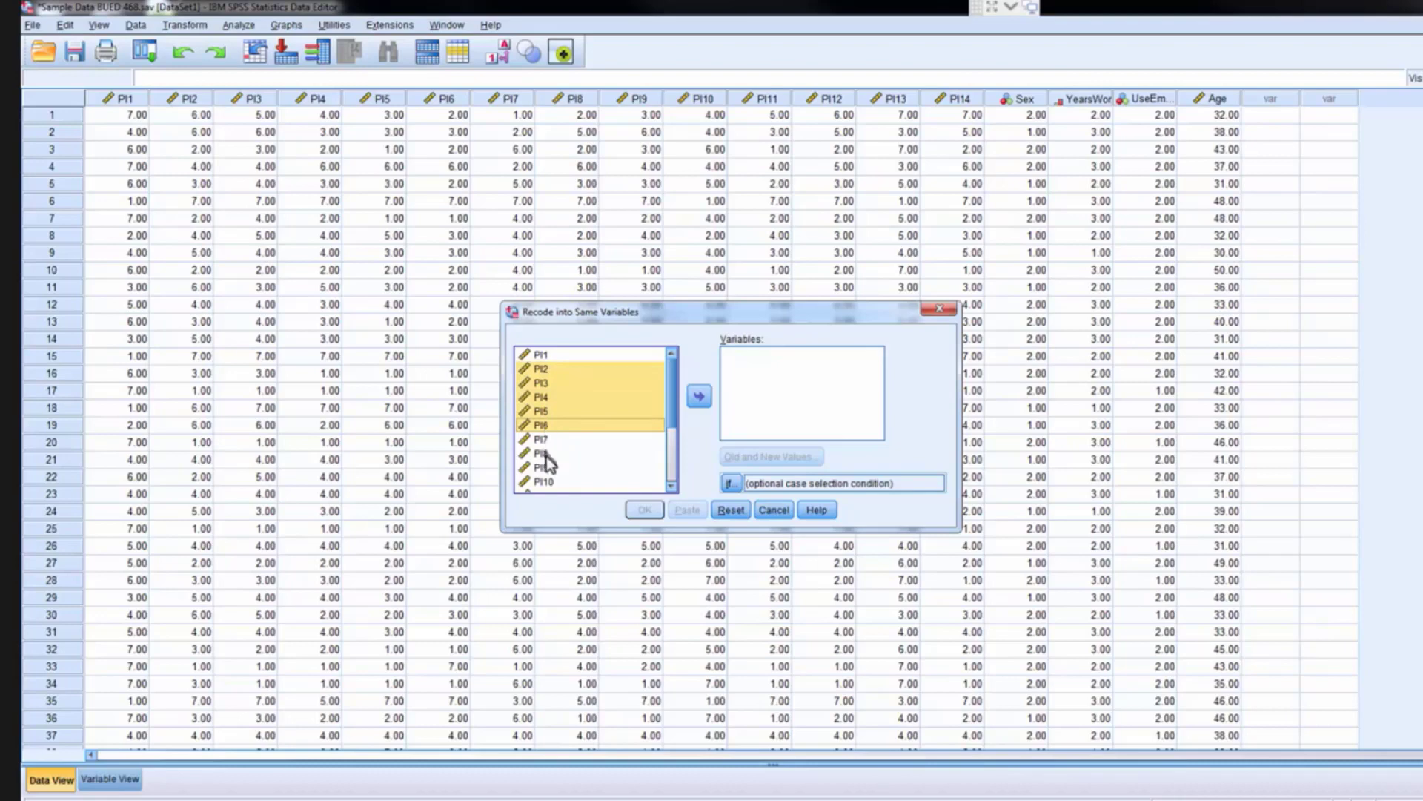
pyautogui.keyDown('ctrl'); pyautogui.click(548, 454); pyautogui.keyUp('ctrl')
pyautogui.keyDown('ctrl'); pyautogui.click(545, 470); pyautogui.keyUp('ctrl')
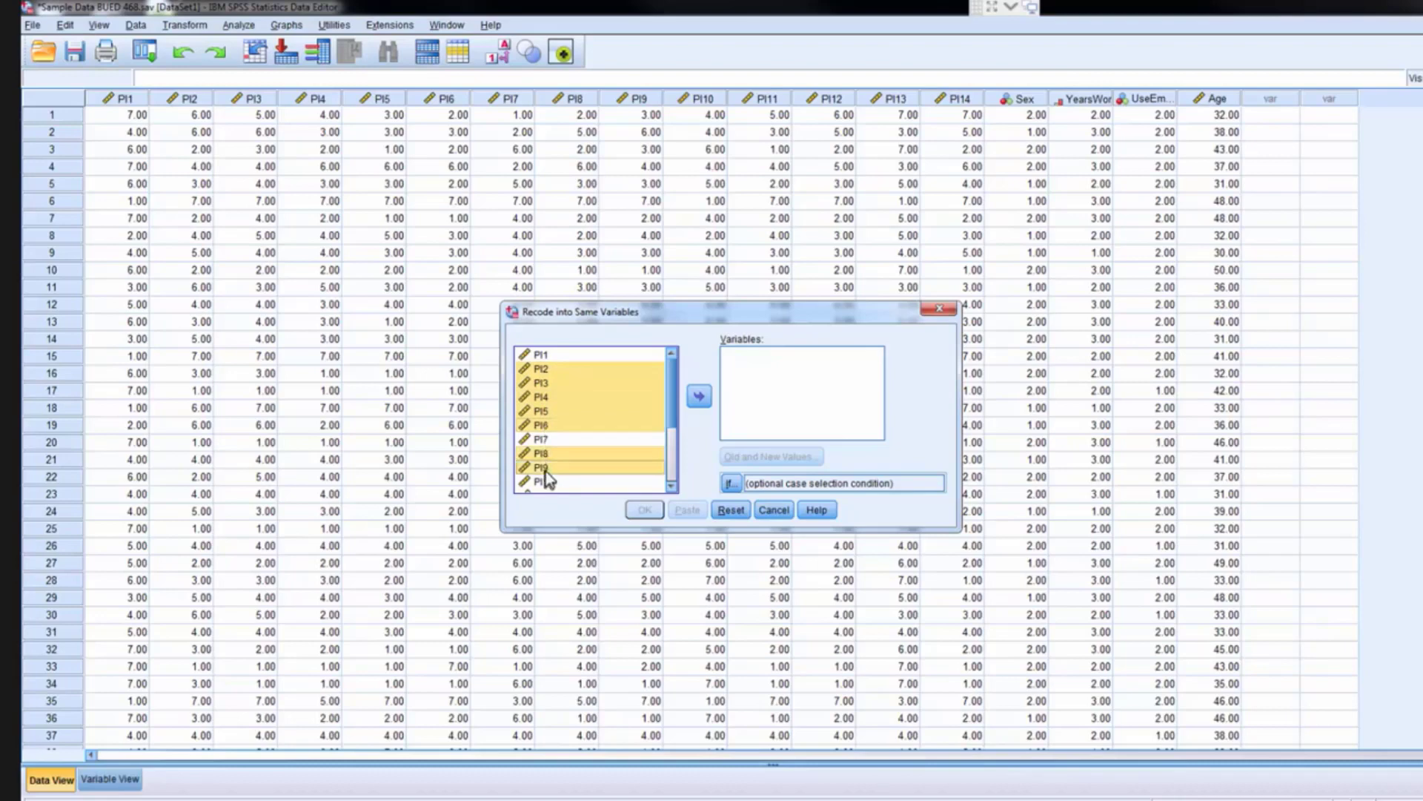
pyautogui.scroll(-2, 559, 415)
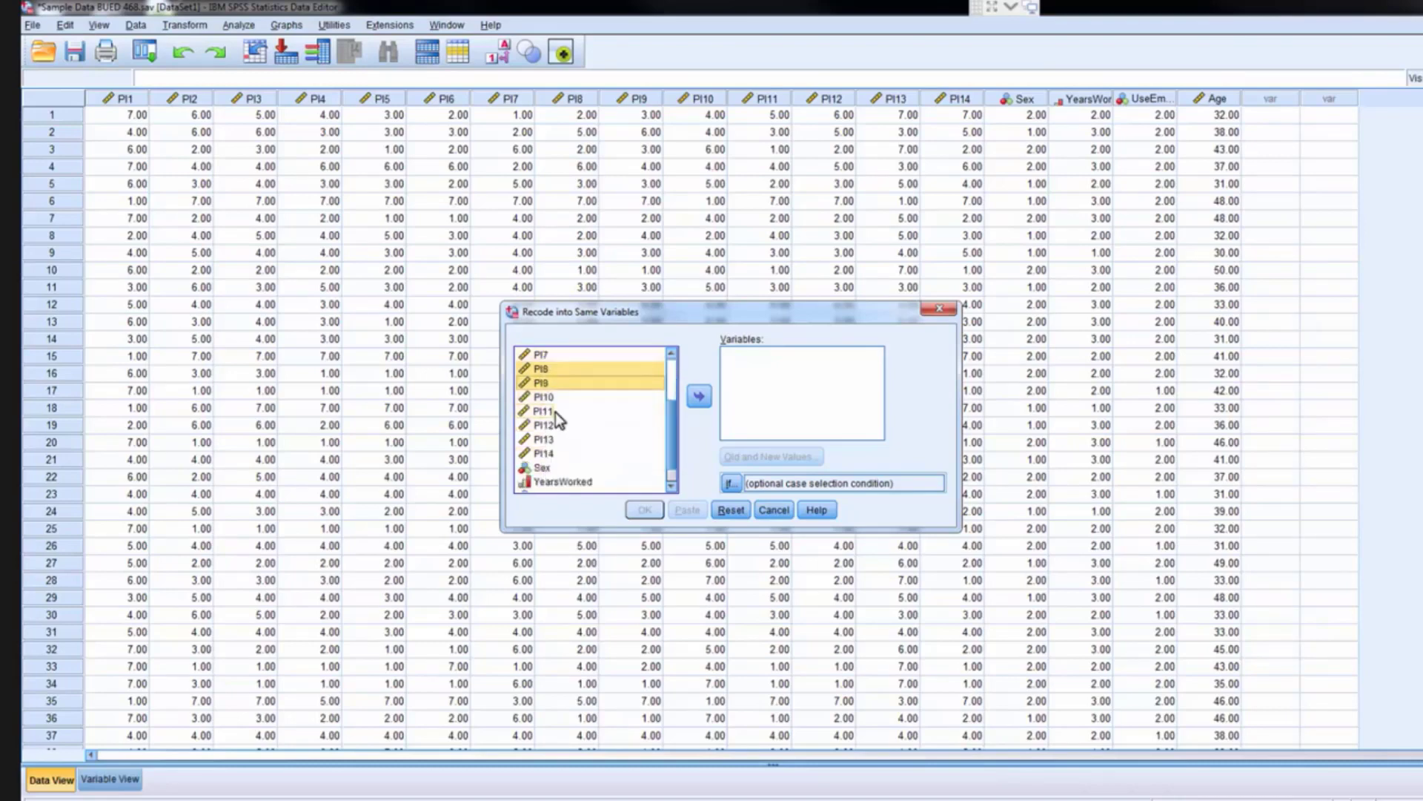
pyautogui.keyDown('ctrl'); pyautogui.click(555, 412); pyautogui.keyUp('ctrl')
pyautogui.keyDown('ctrl'); pyautogui.click(553, 425); pyautogui.keyUp('ctrl')
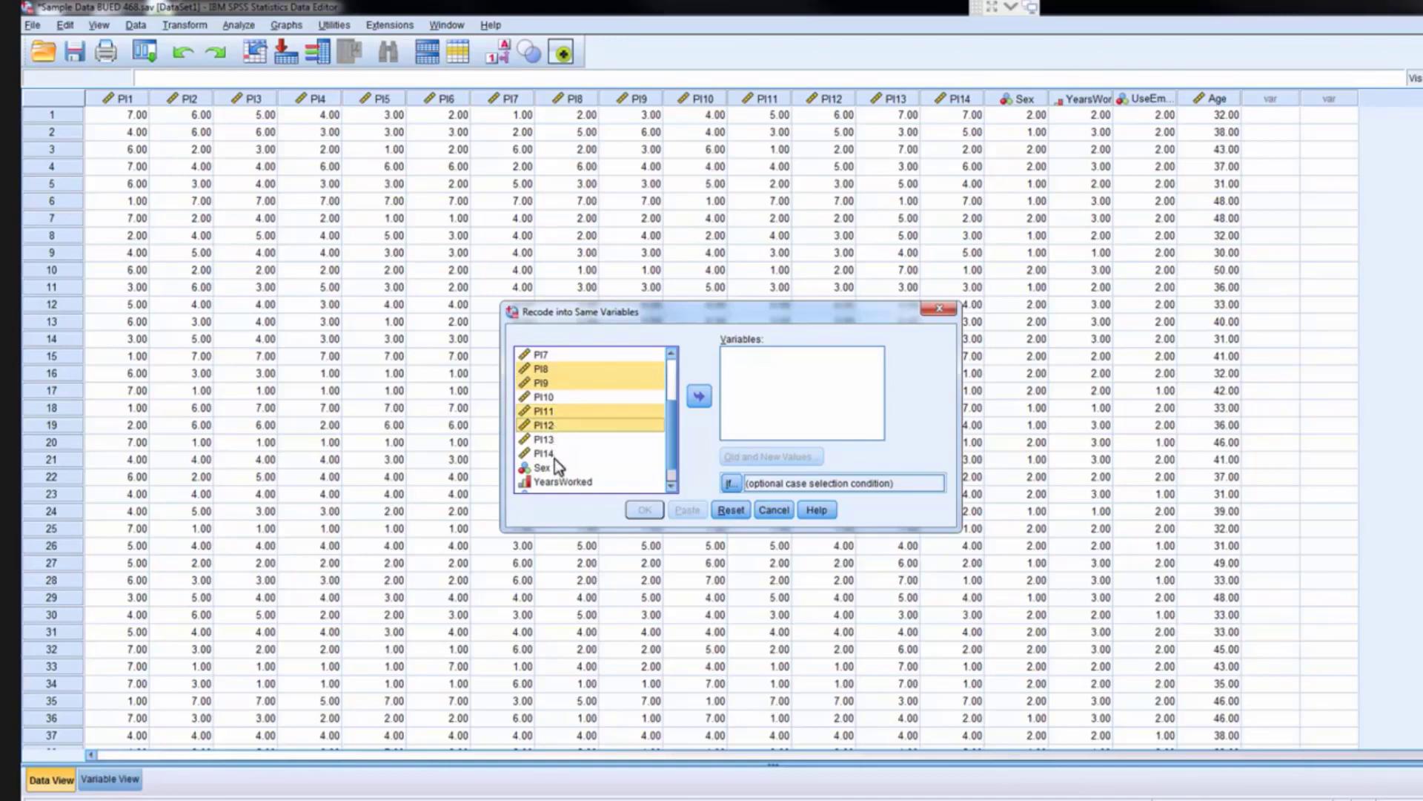
pyautogui.keyDown('ctrl'); pyautogui.click(555, 455); pyautogui.keyUp('ctrl')
pyautogui.click(699, 397)
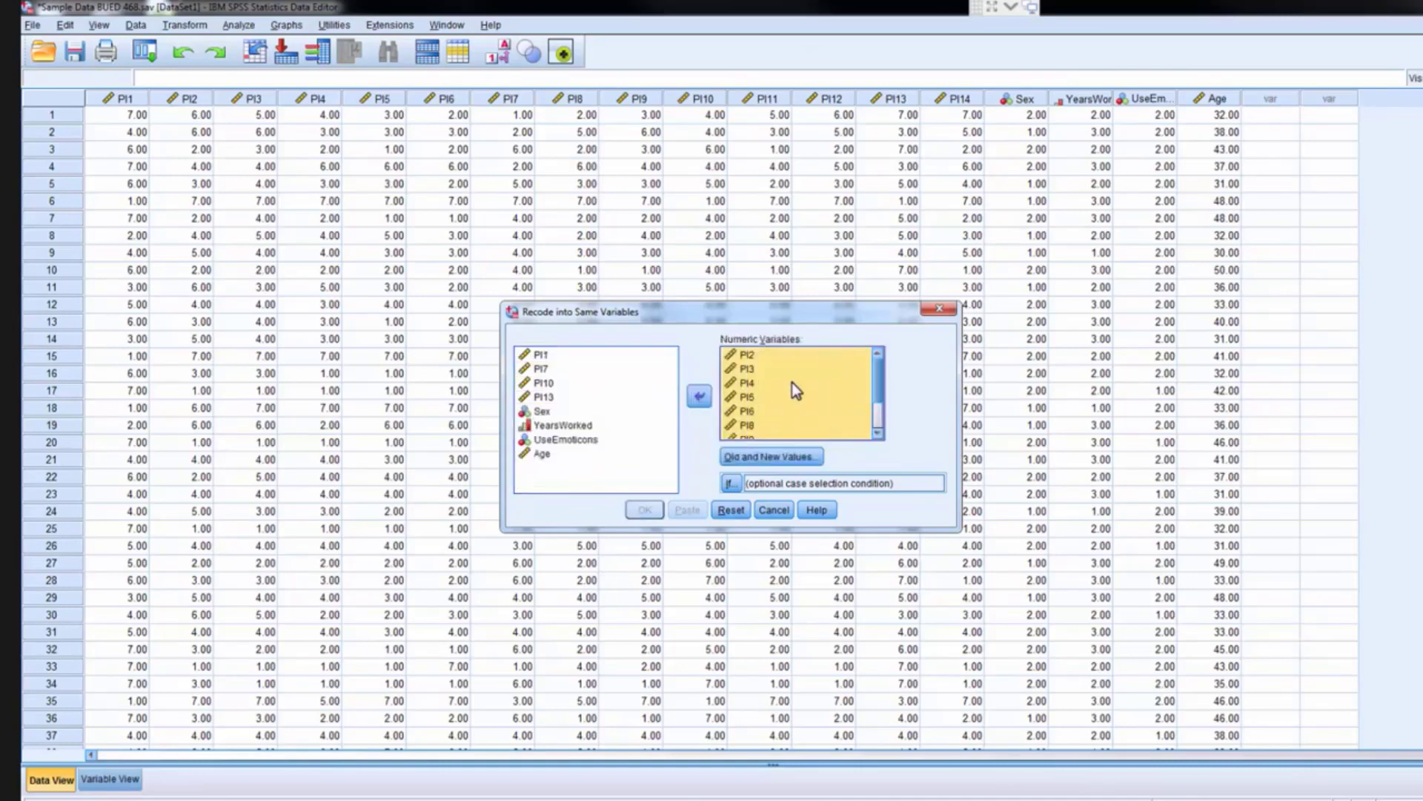
# Define a recode rule for the selected items that changes old value 1 to new value 7
pyautogui.click(789, 456)
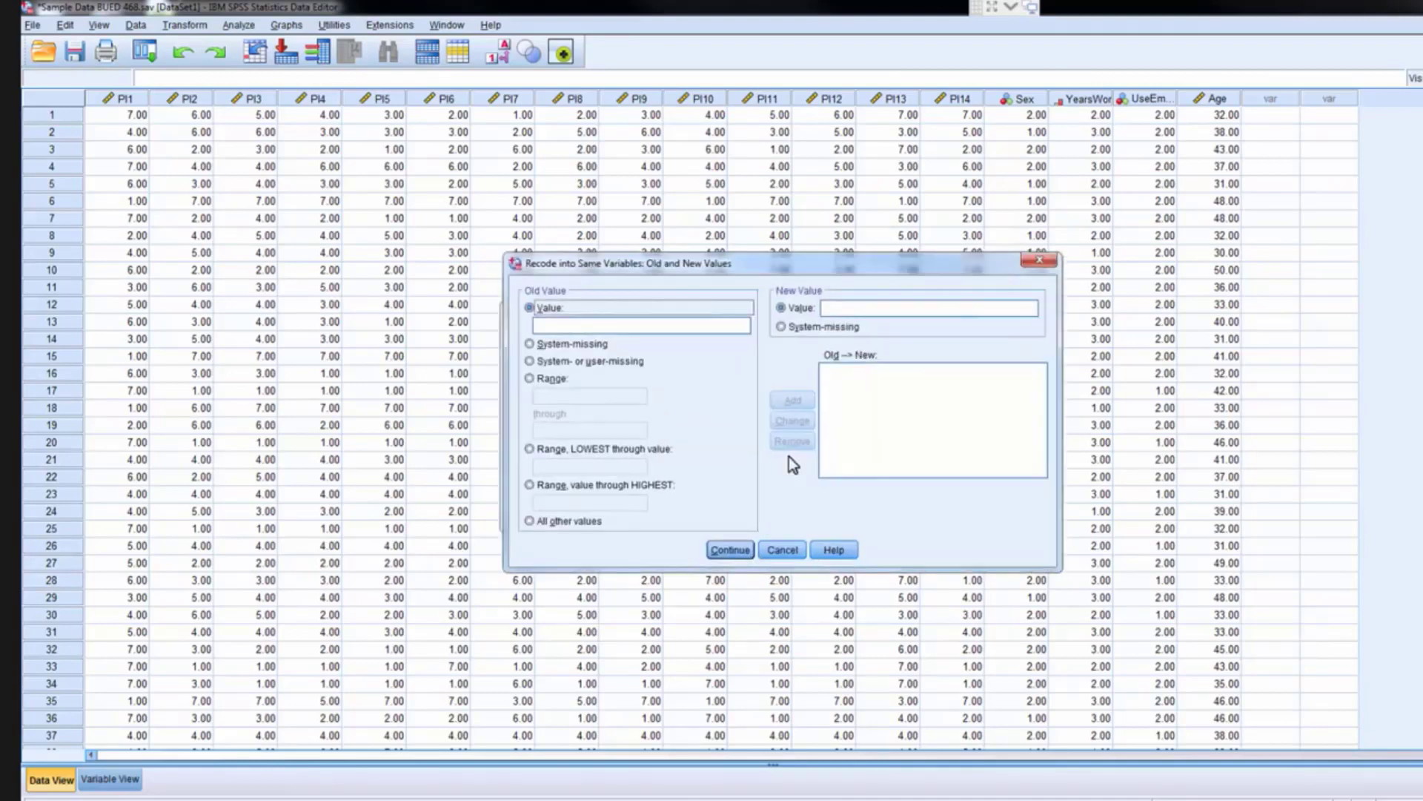
pyautogui.click(726, 323)
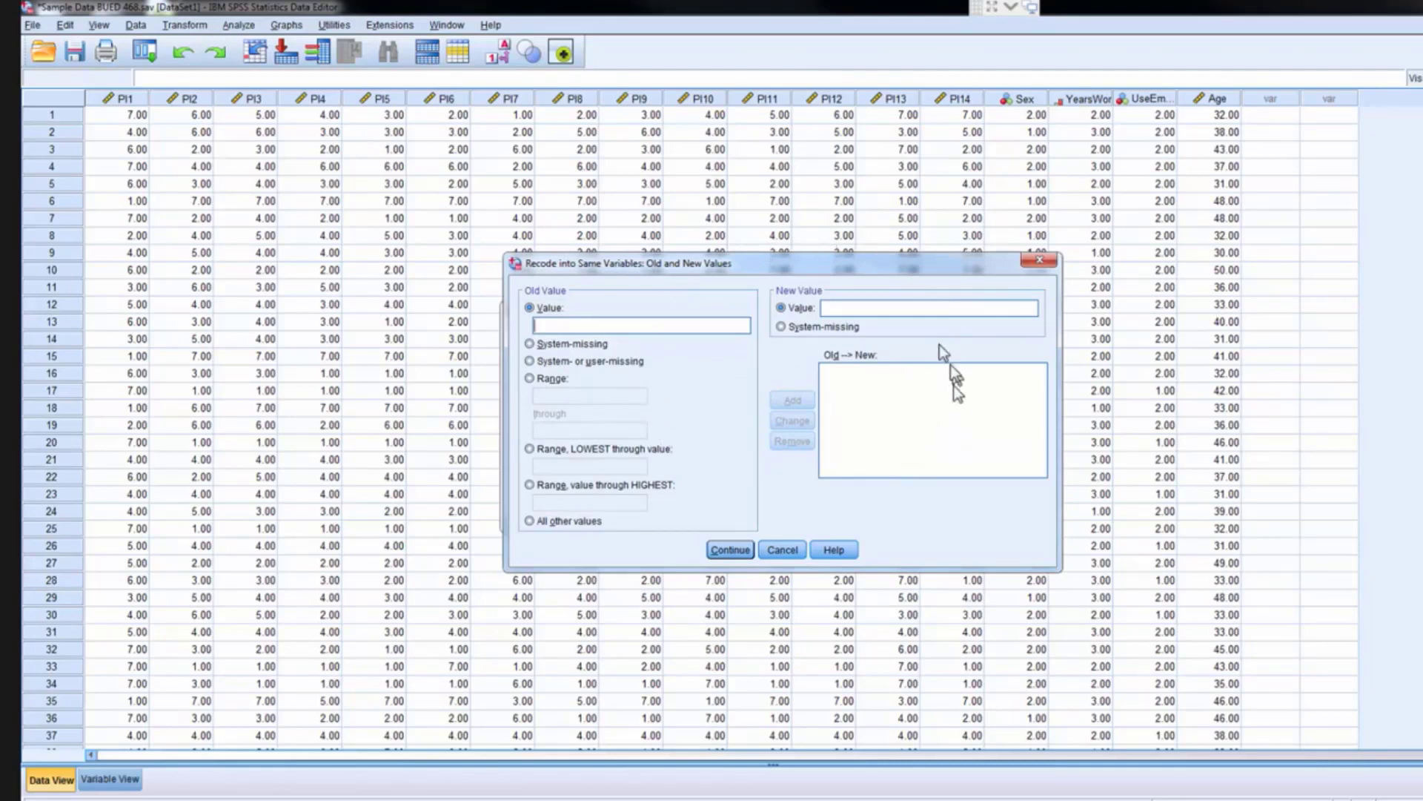
pyautogui.click(681, 324)
pyautogui.write('1')
pyautogui.write('7')
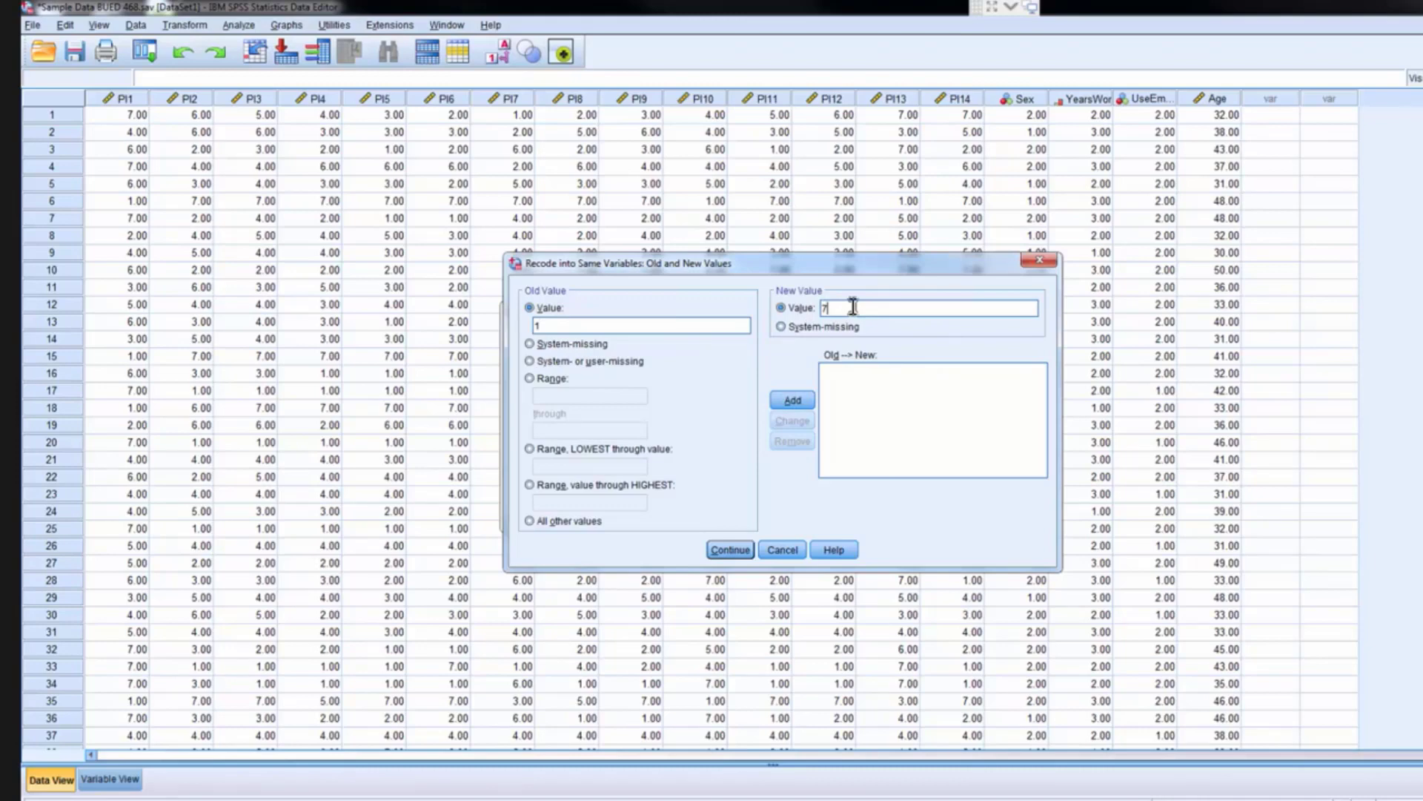
pyautogui.click(798, 395)
# Add the recode rules old value 2 to new value 6 and old value 3 to new value 5
pyautogui.click(696, 325)
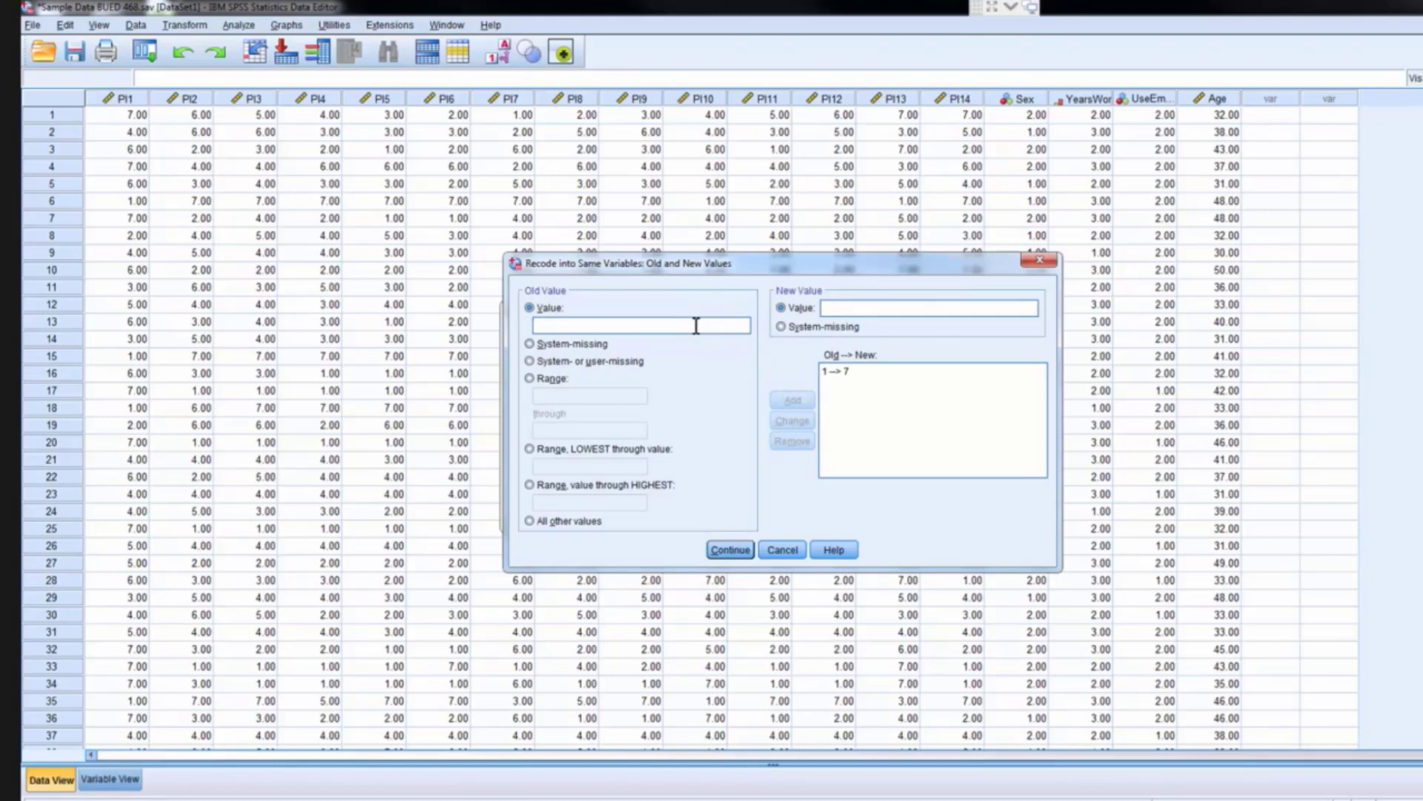
pyautogui.write('2')
pyautogui.write('6')
pyautogui.click(792, 400)
pyautogui.click(671, 326)
pyautogui.write('3')
pyautogui.click(848, 310)
pyautogui.write('5')
pyautogui.click(796, 403)
# Add the recode rules old value 5 to new value 3 and old value 6 to new value 2
pyautogui.click(727, 324)
pyautogui.write('5')
pyautogui.click(883, 308)
pyautogui.write('3')
pyautogui.click(792, 403)
pyautogui.click(682, 326)
pyautogui.write('6')
pyautogui.click(881, 304)
pyautogui.write('2')
pyautogui.click(799, 391)
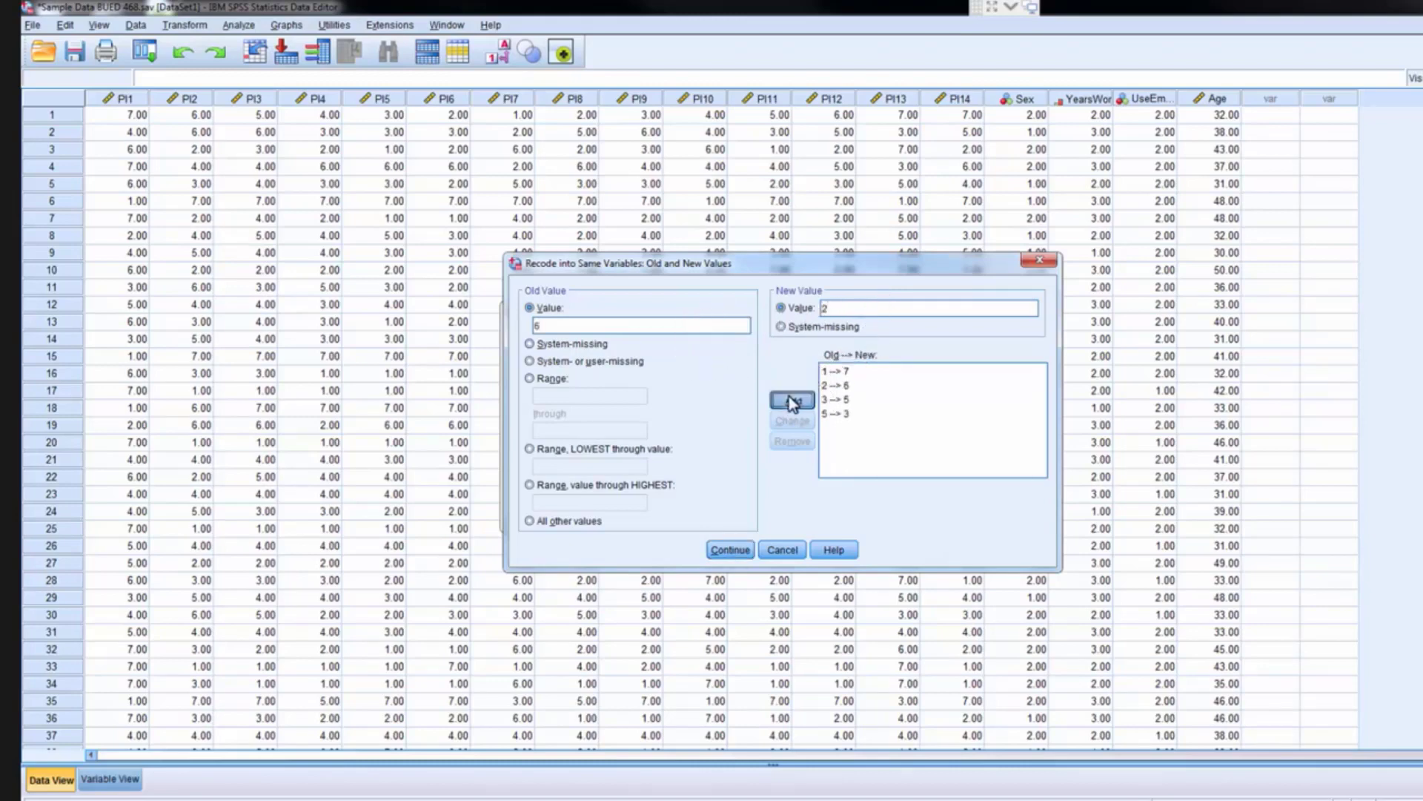
# Add the recode rule that changes old value 7 to new value 1
pyautogui.click(685, 327)
pyautogui.write('7')
pyautogui.click(830, 307)
pyautogui.write('1')
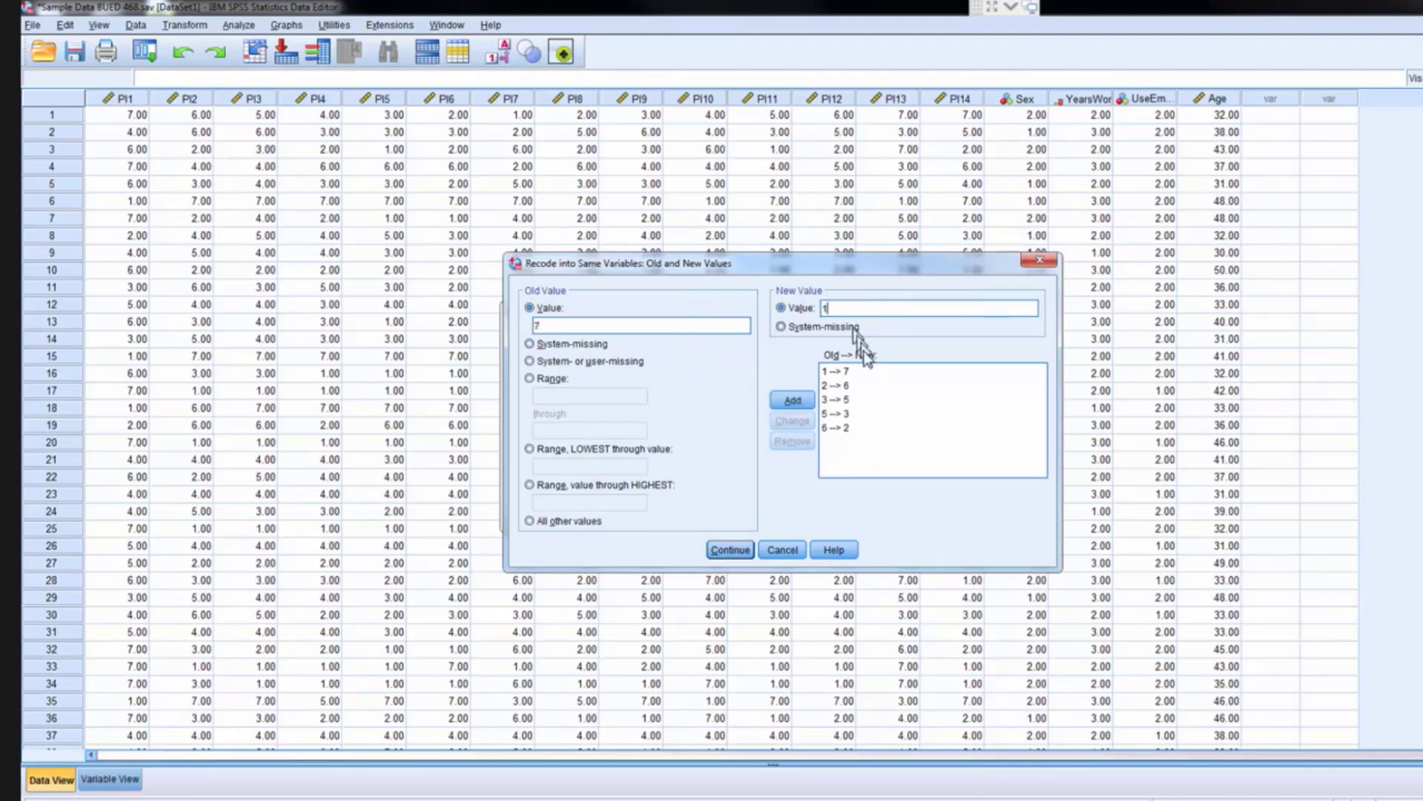
pyautogui.click(808, 400)
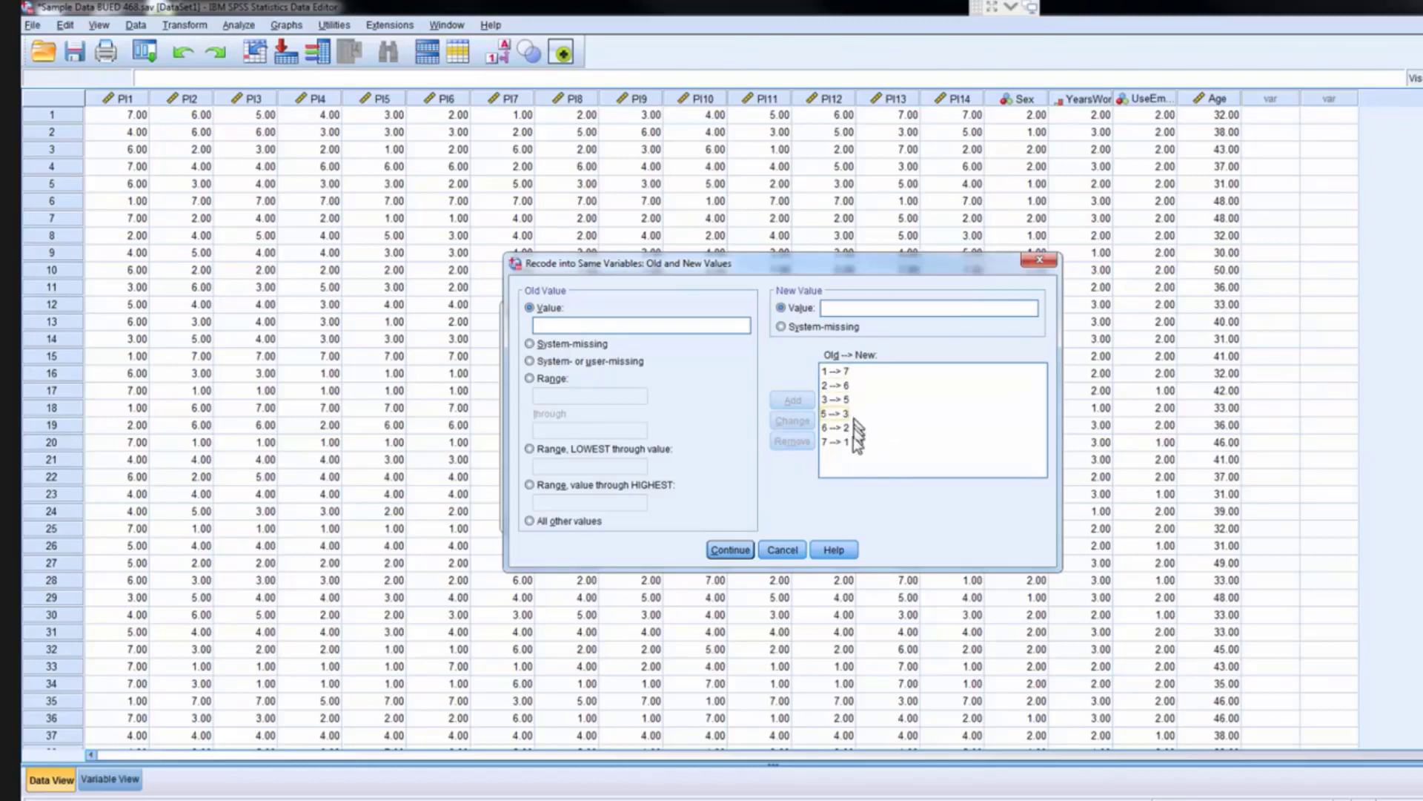
# Accept the old and new value rules and run the recode on the selected Perceived Immediacy items
pyautogui.click(734, 549)
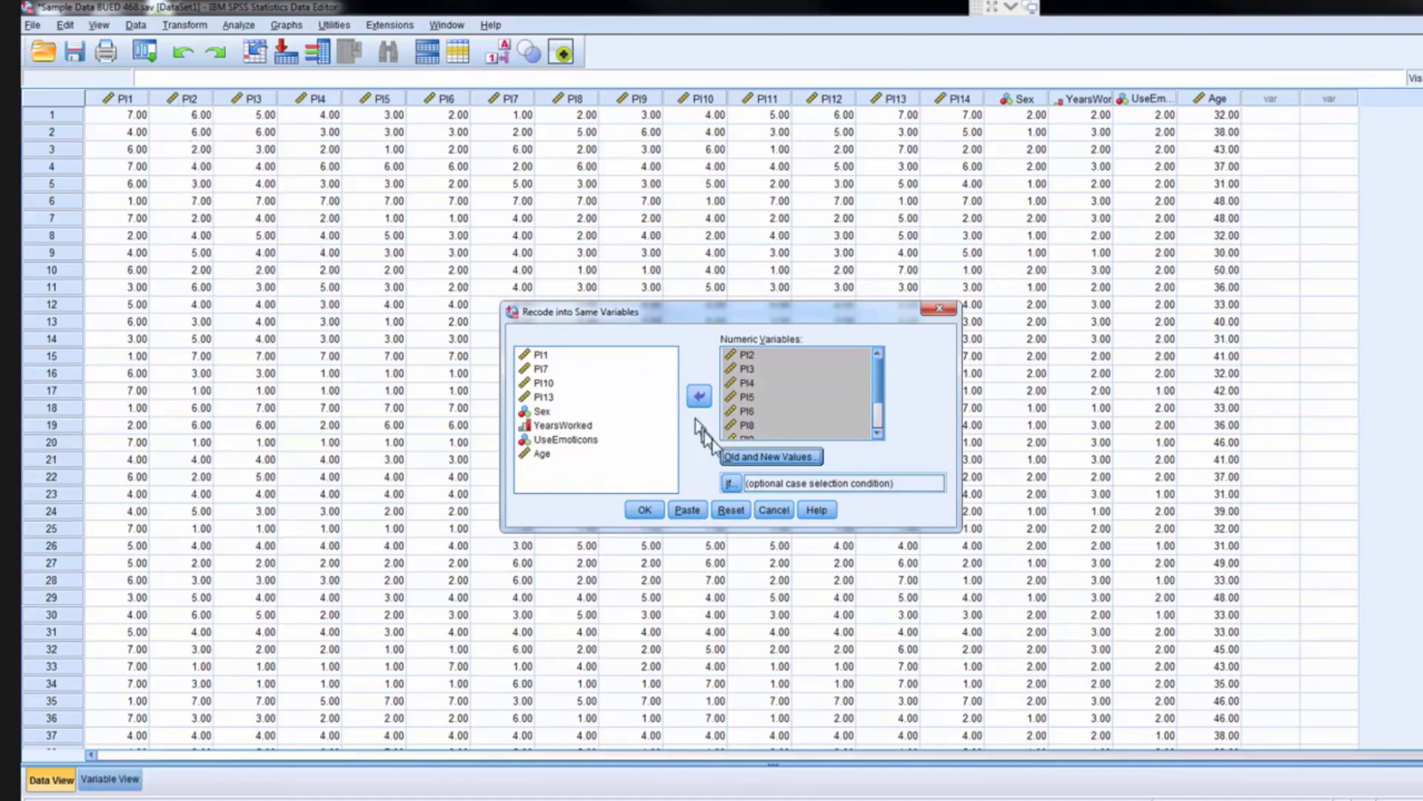
pyautogui.click(644, 510)
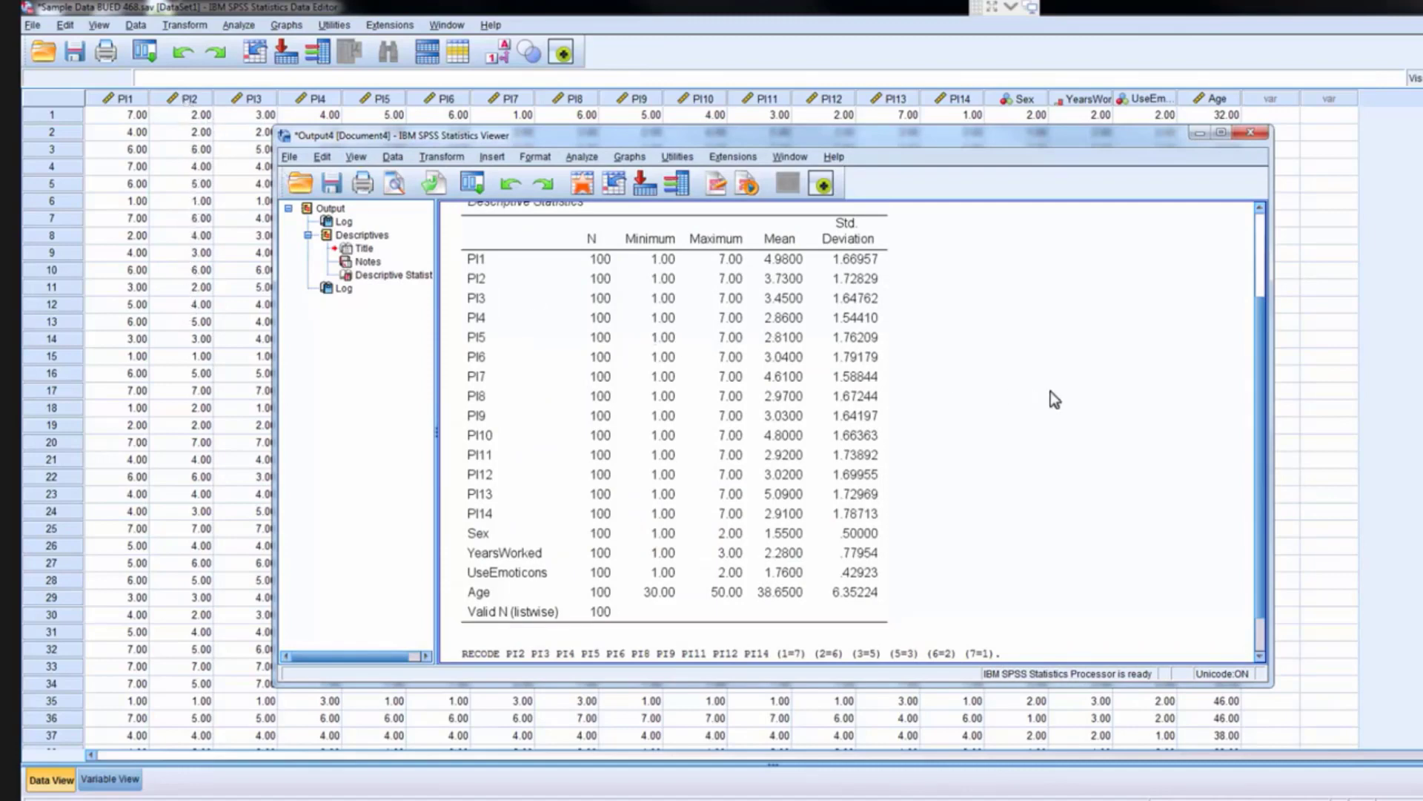
pyautogui.click(482, 623)
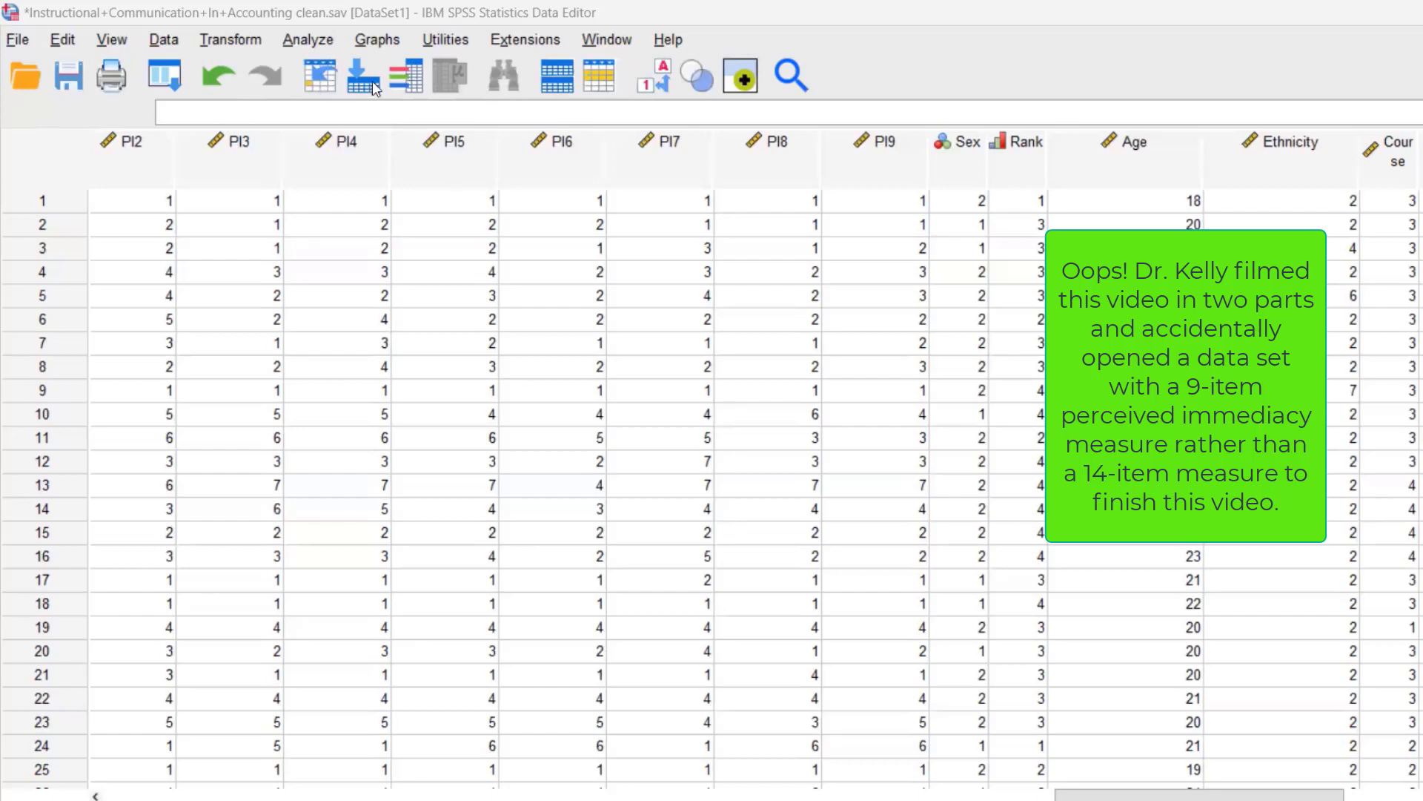
# Set up a Reliability Analysis with PI1 through PI9 as the items
pyautogui.click(320, 43)
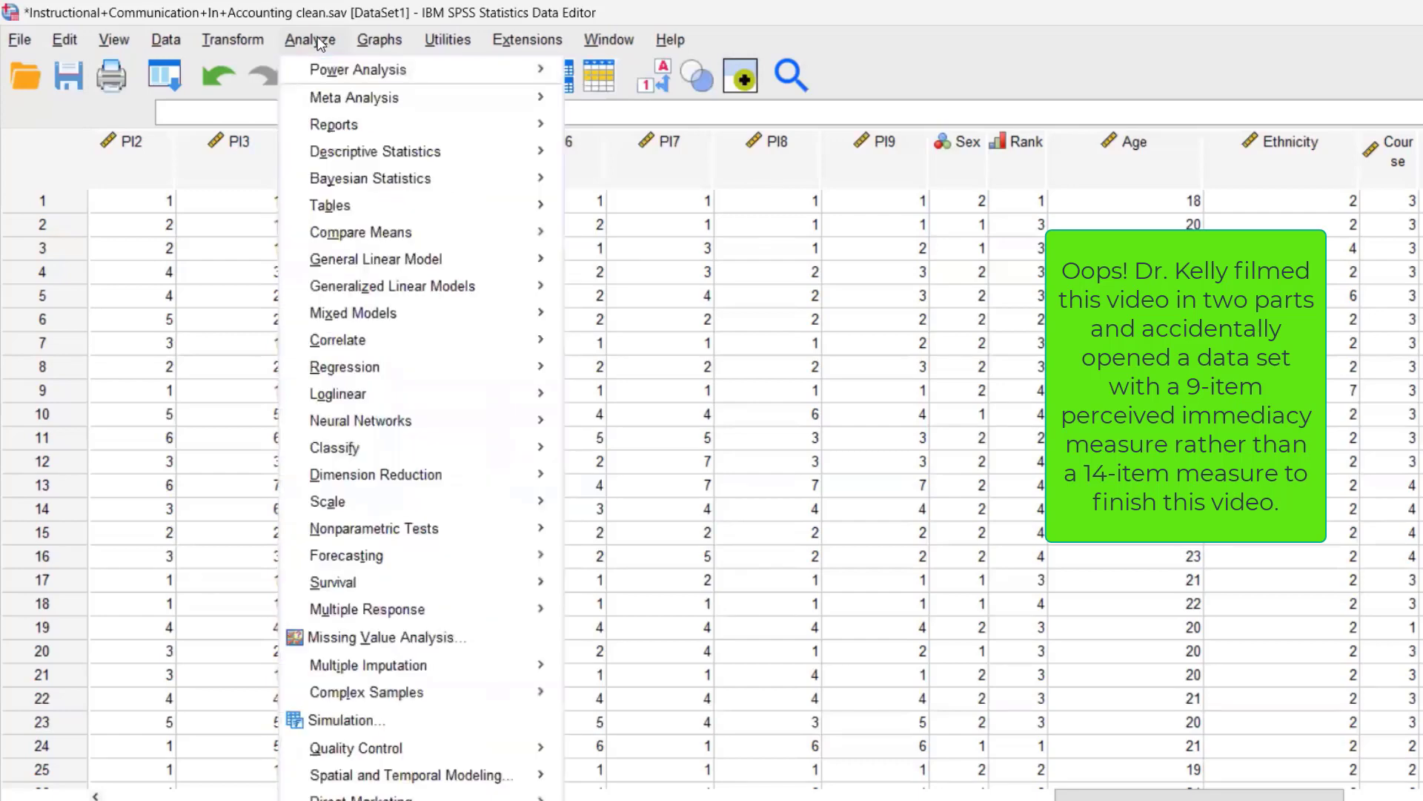
pyautogui.moveTo(403, 498)
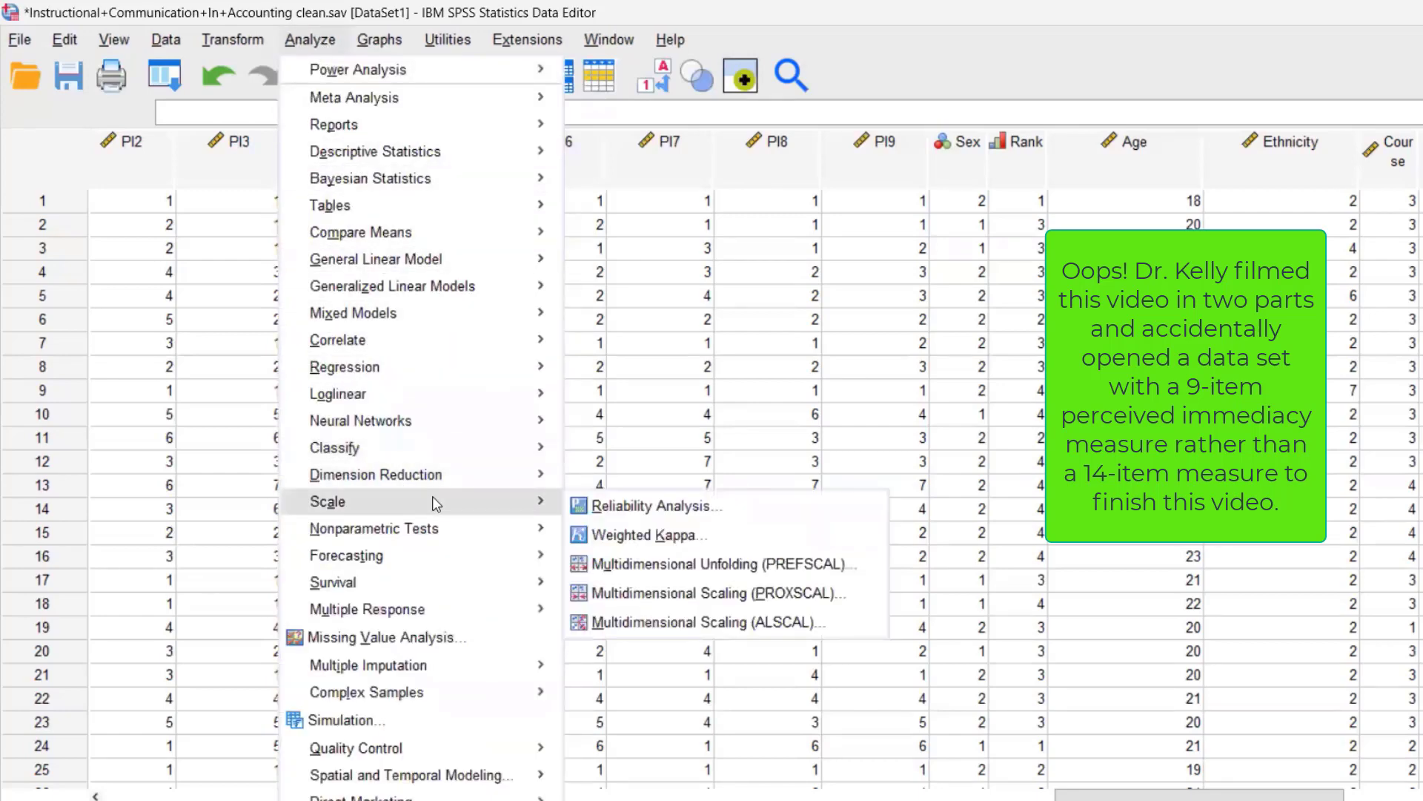
pyautogui.click(600, 507)
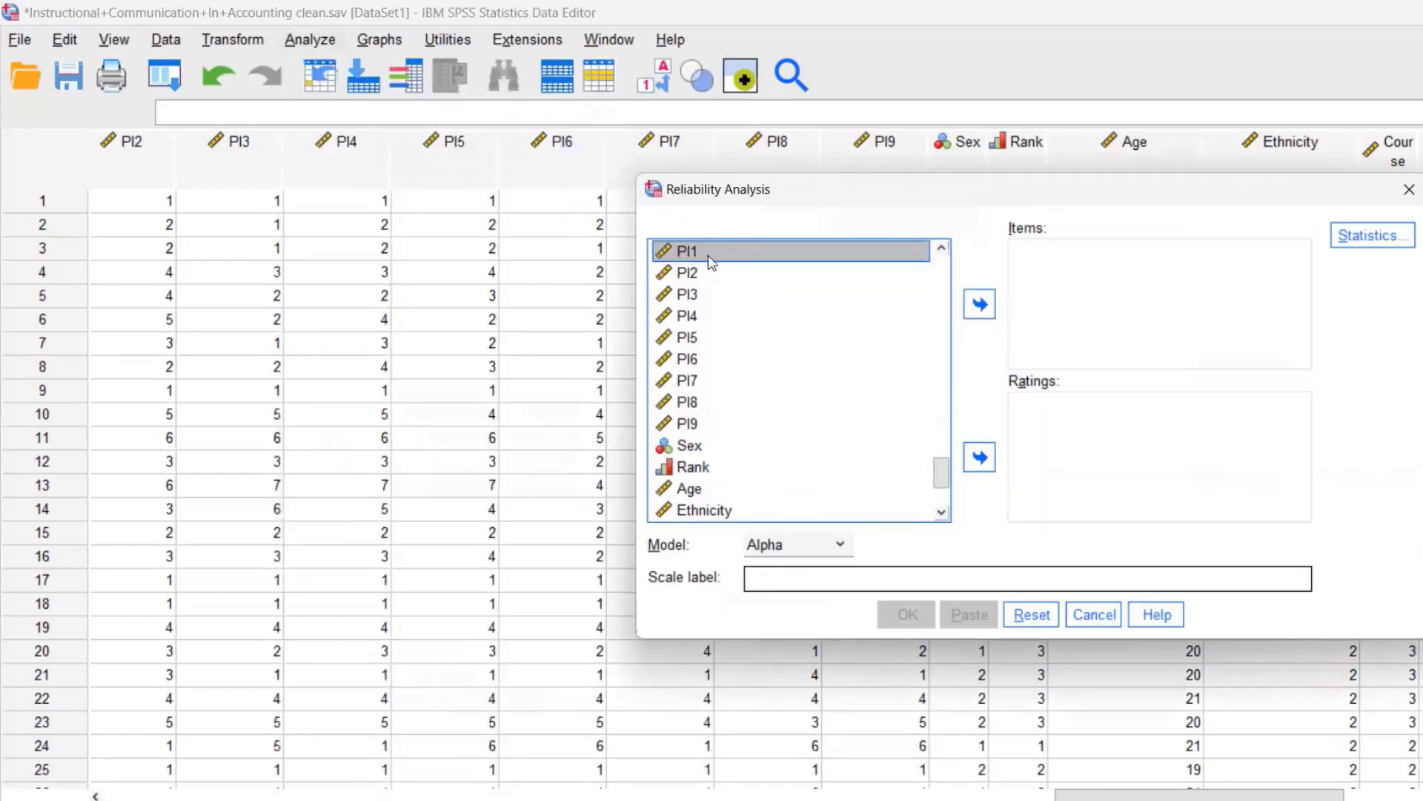
pyautogui.keyDown('shift'); pyautogui.click(688, 424); pyautogui.keyUp('shift')
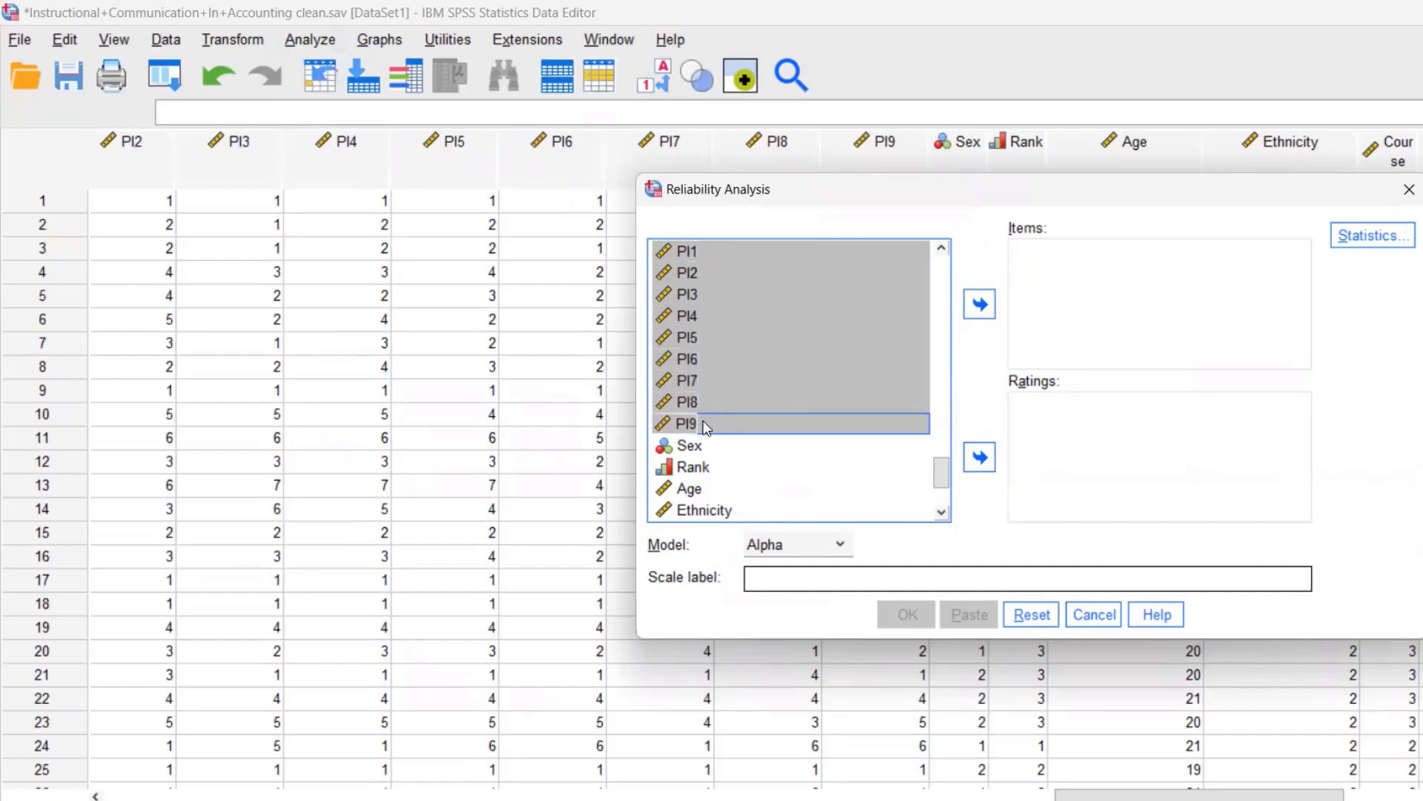
pyautogui.click(984, 303)
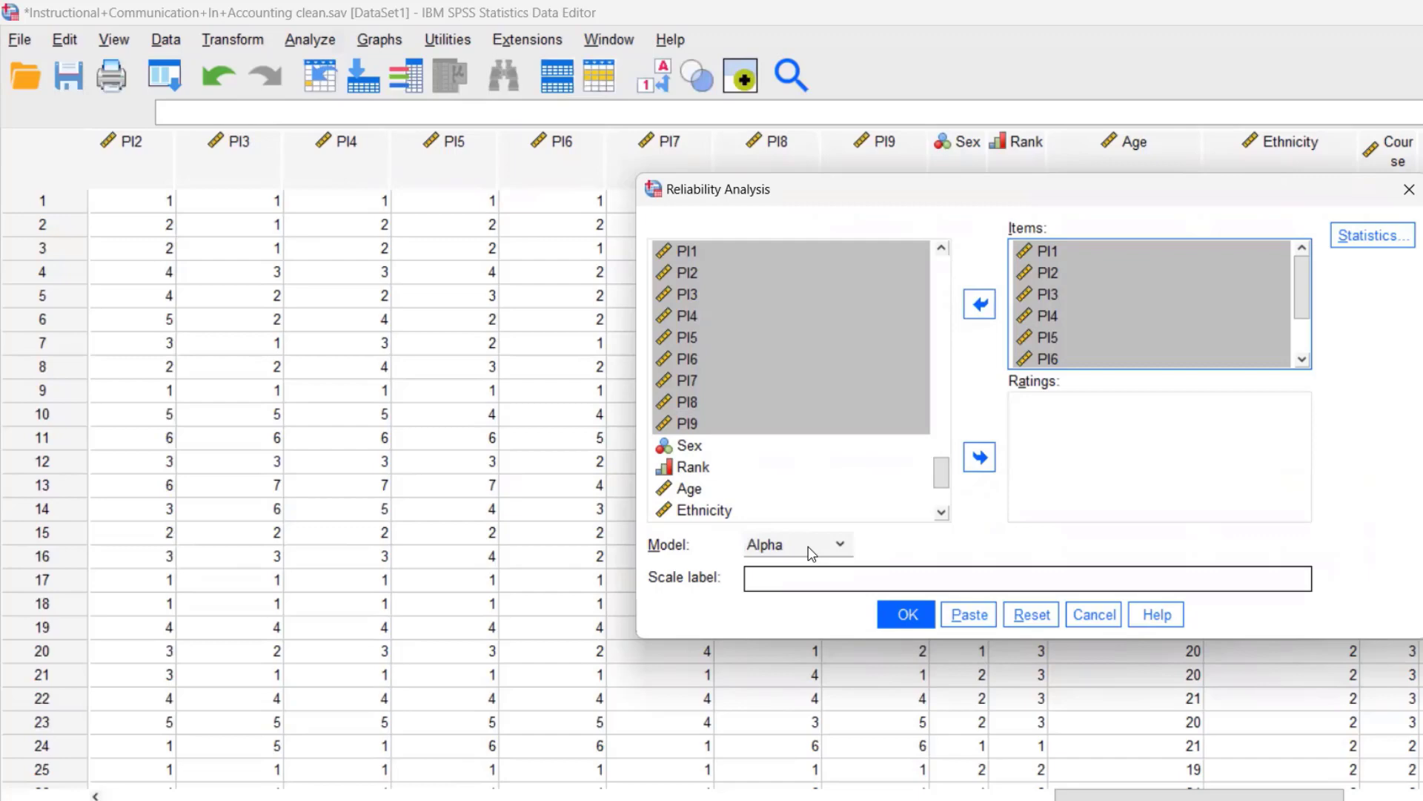
# Set the reliability model to Omega and run the Reliability Analysis
pyautogui.click(811, 552)
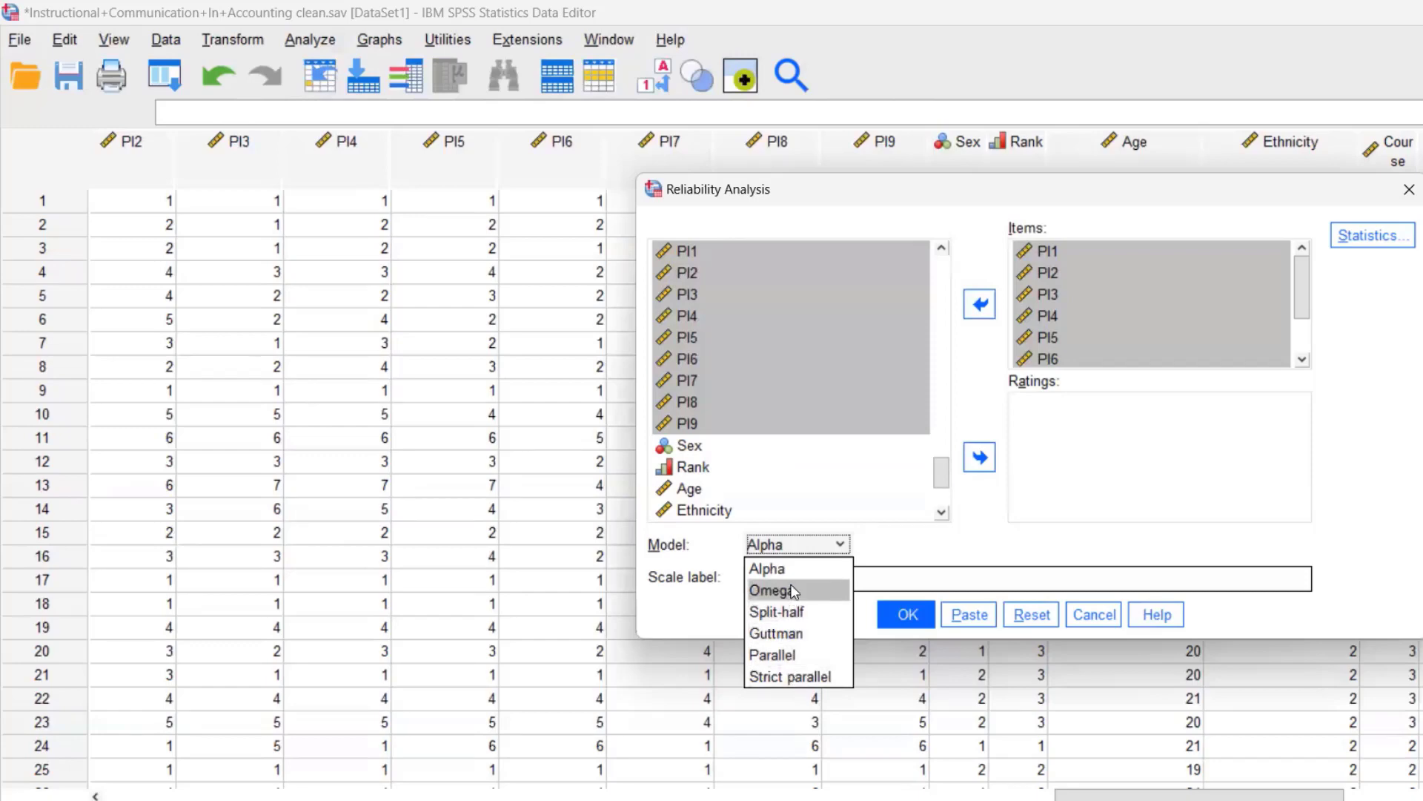
pyautogui.click(843, 546)
pyautogui.click(843, 546)
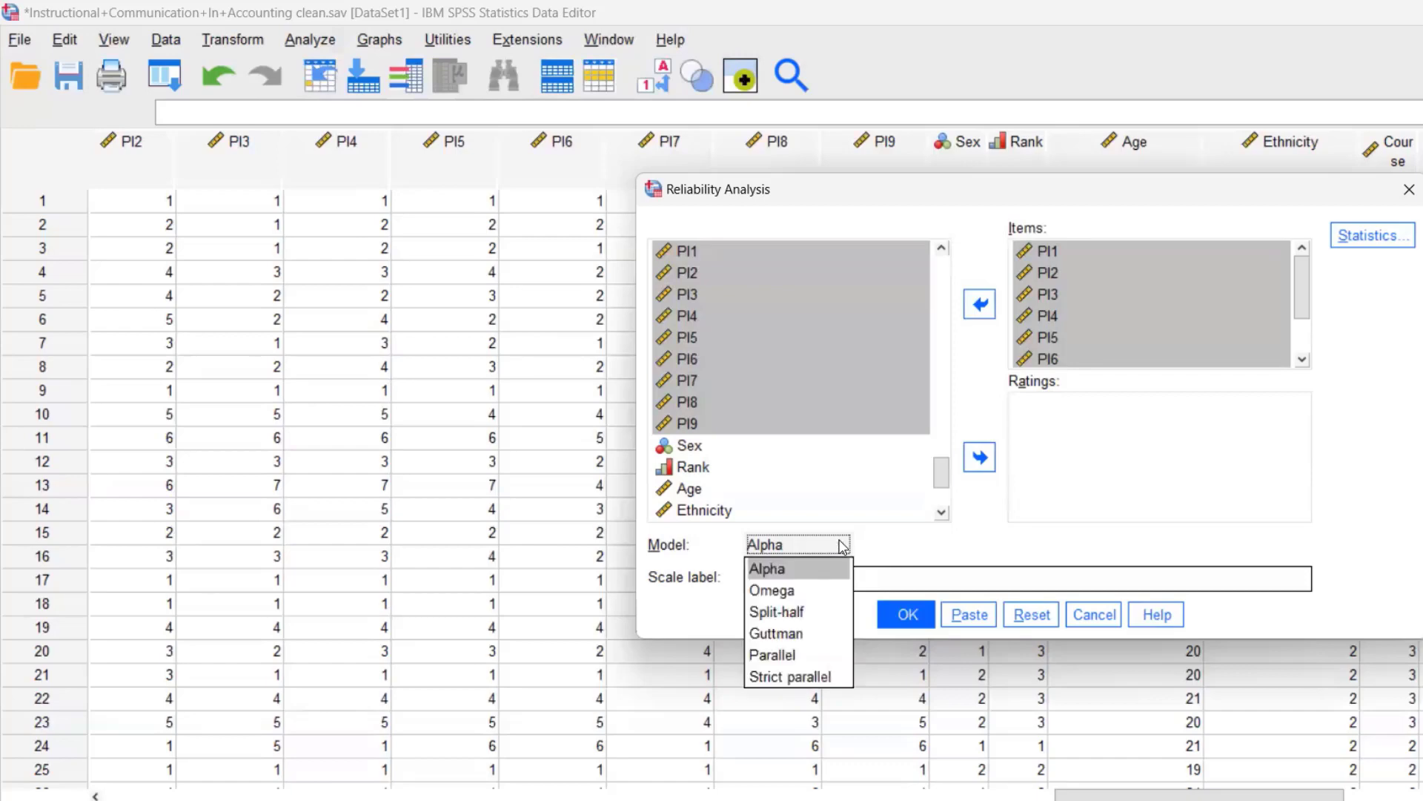
pyautogui.click(806, 591)
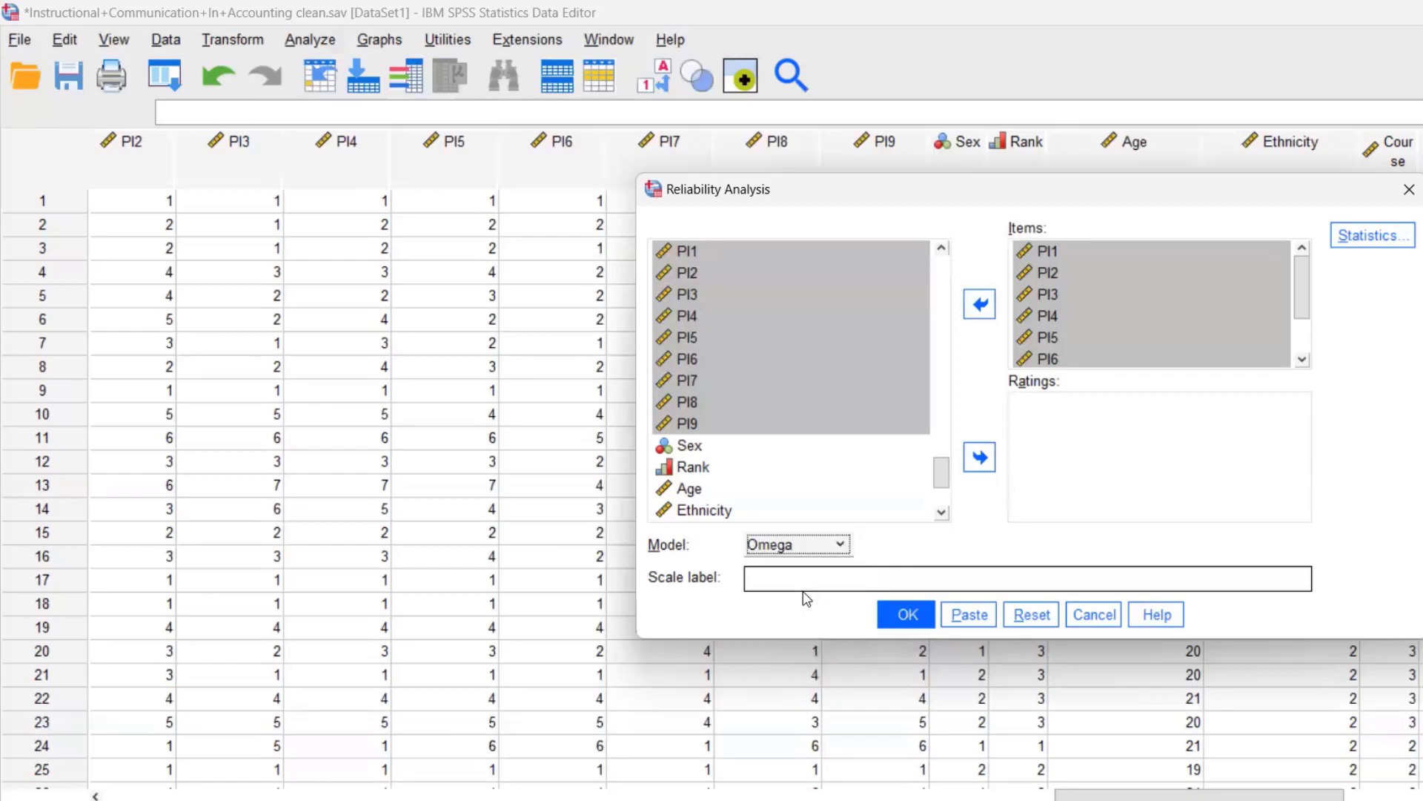
pyautogui.click(906, 616)
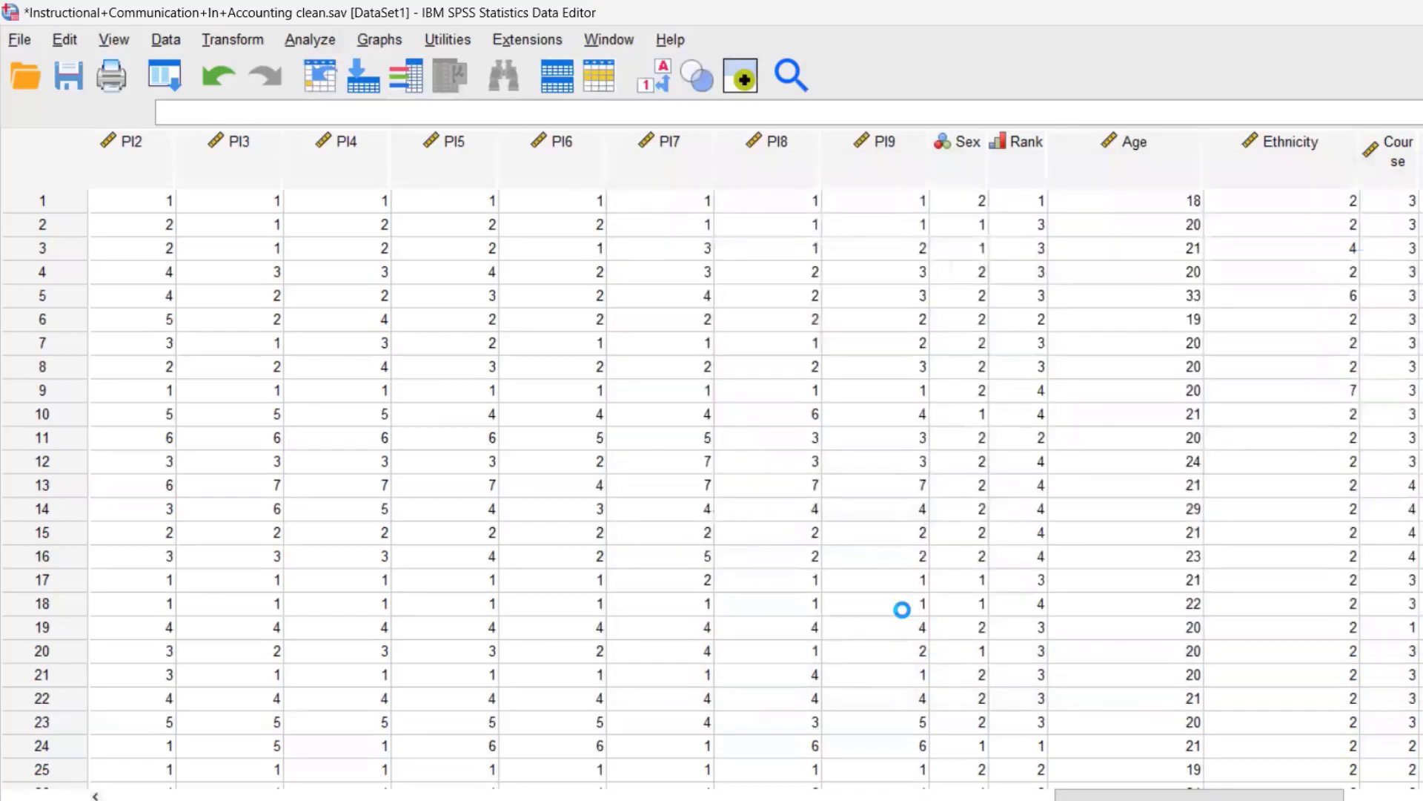